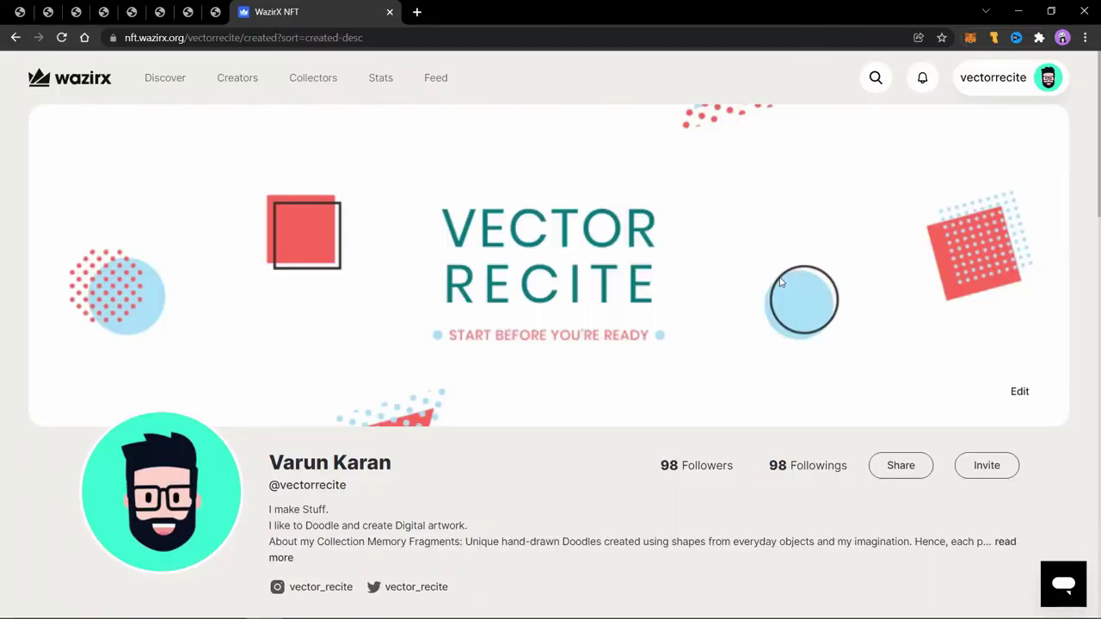
# Open the profile's collections and start creating a new collection
pyautogui.scroll(-3, 470, 335)
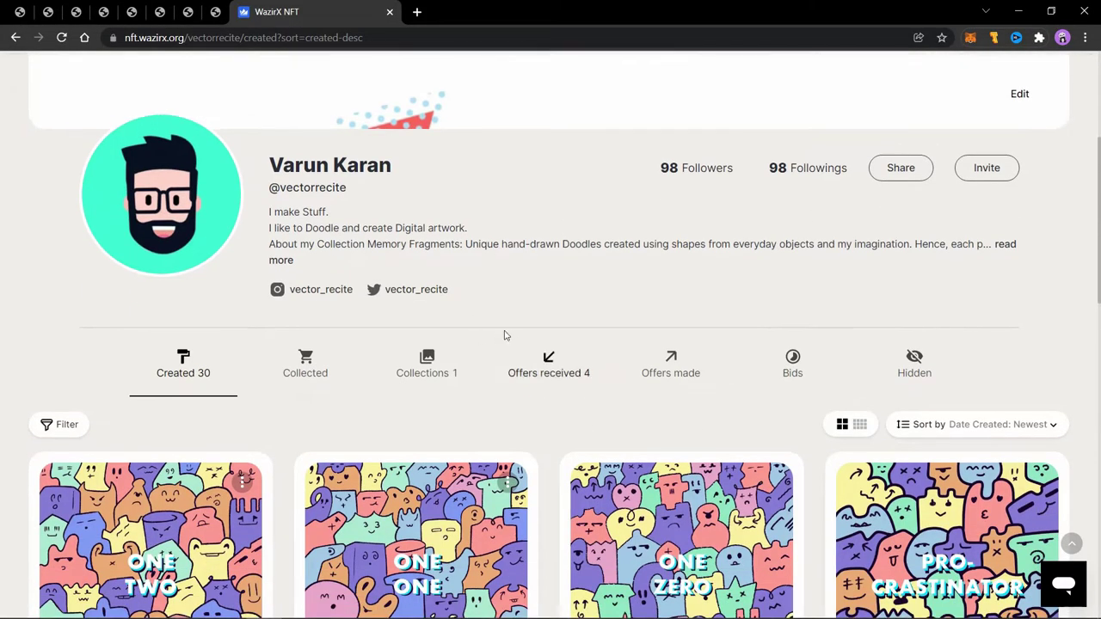
pyautogui.click(438, 357)
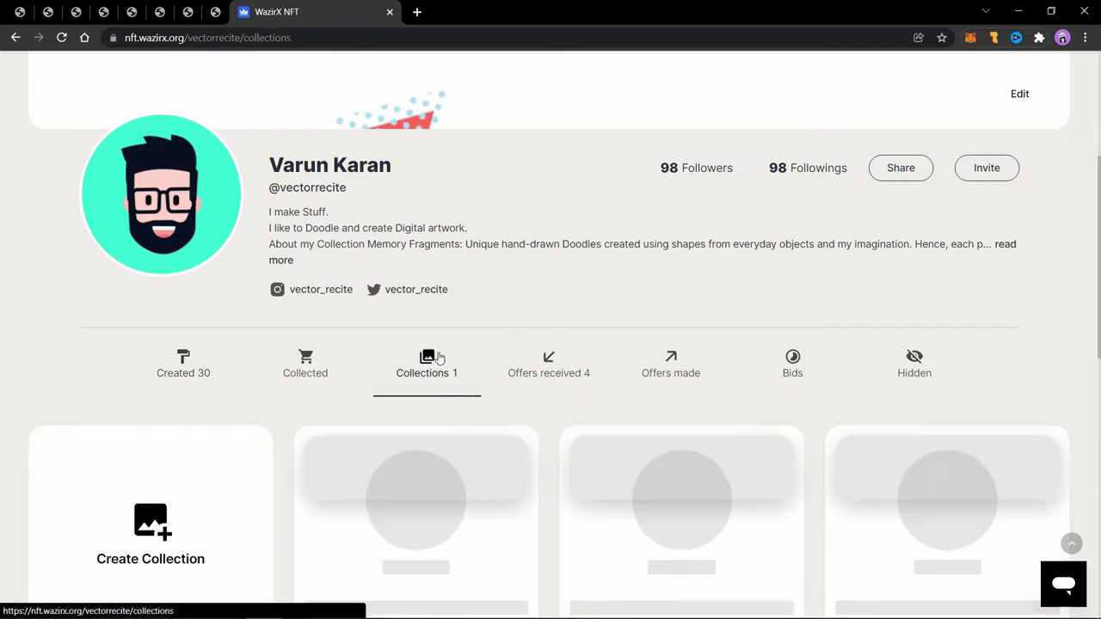
pyautogui.scroll(-2, 438, 357)
pyautogui.click(156, 394)
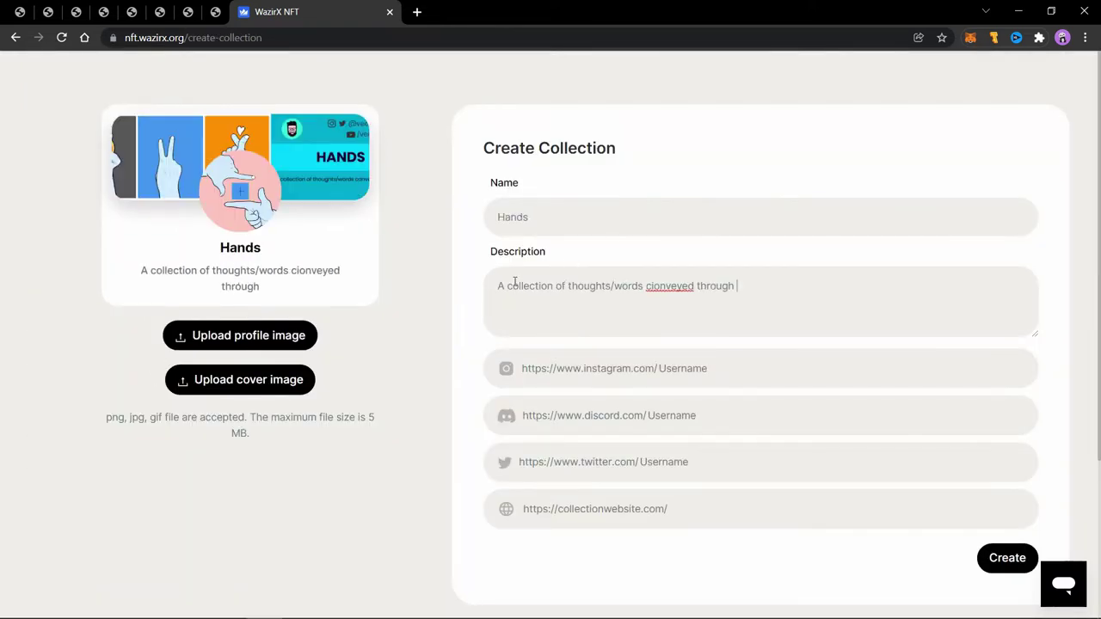
# Complete the collection description so it reads "A collection of thoughts/words conveyed through HANDS."
pyautogui.write('HANDS')
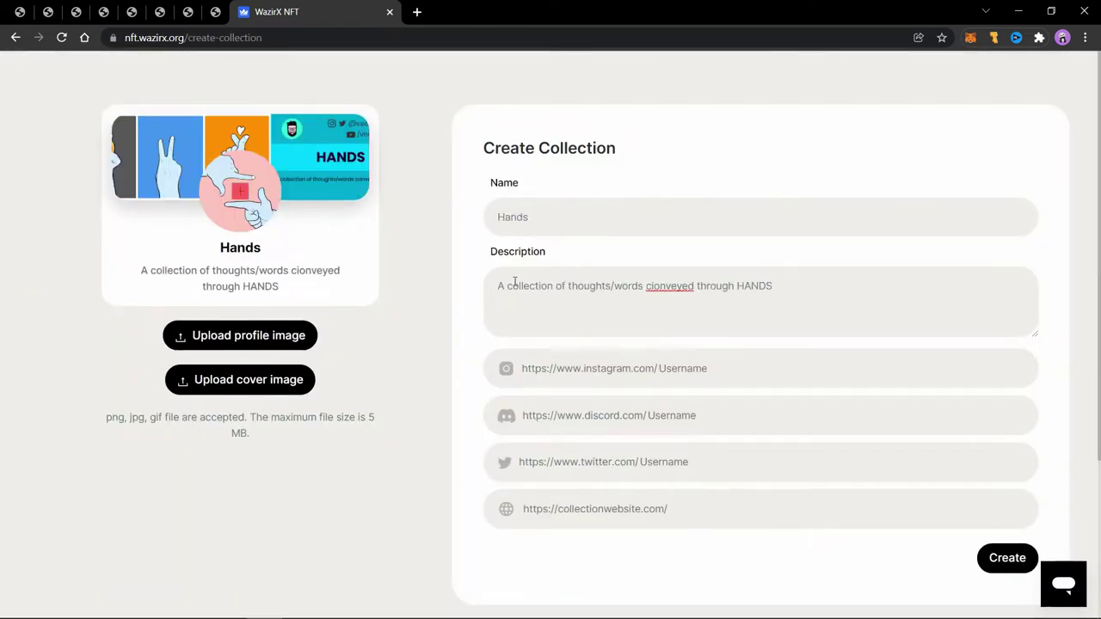
pyautogui.write('.')
pyautogui.click(653, 290)
pyautogui.press('BackSpace')
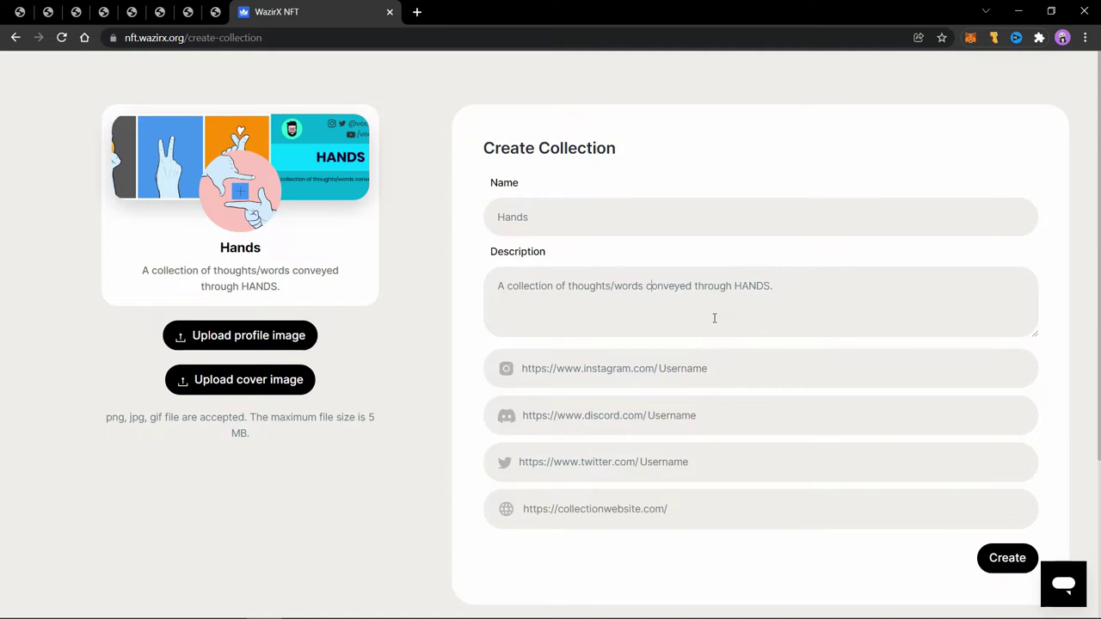
# Fill in the creator's Instagram and Twitter usernames for the collection, leaving the Discord and website fields empty
pyautogui.click(653, 368)
pyautogui.click(687, 401)
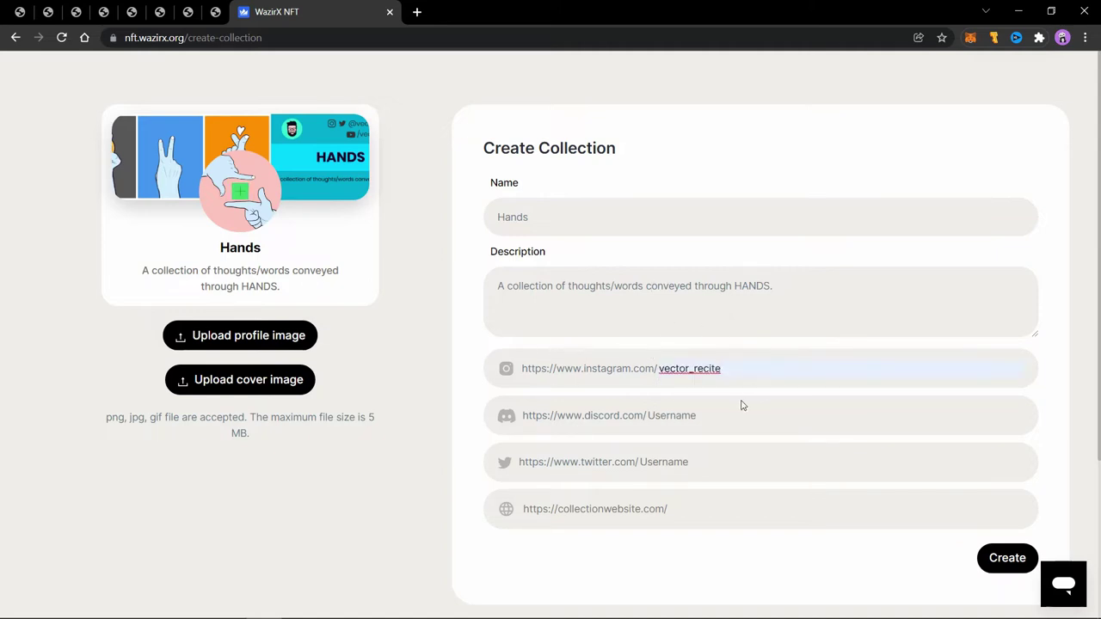
pyautogui.click(670, 462)
pyautogui.click(687, 491)
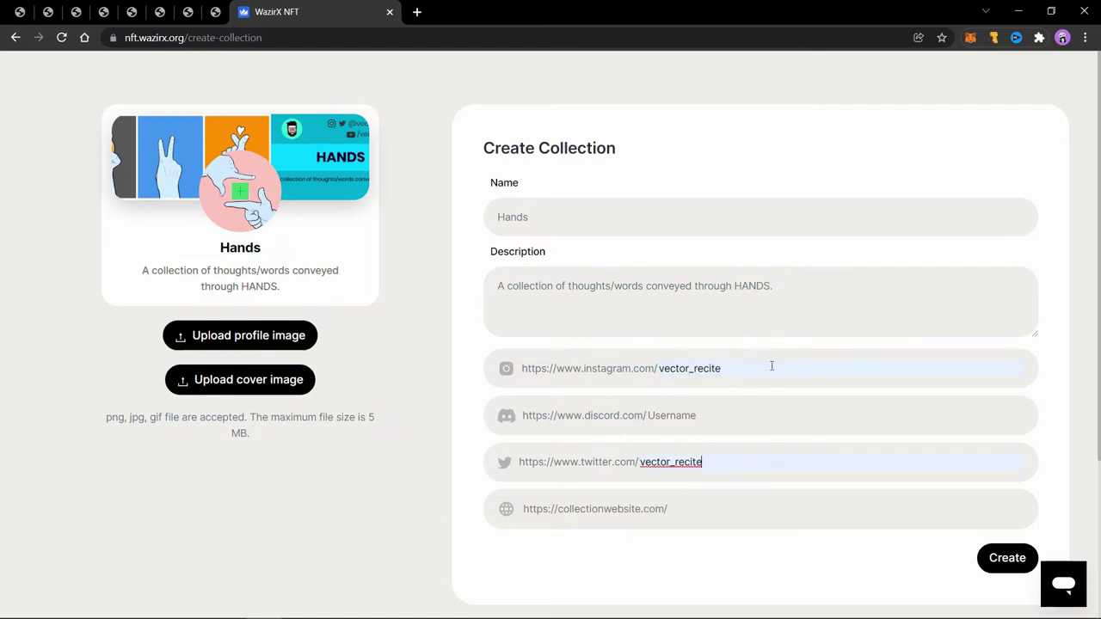
pyautogui.click(576, 509)
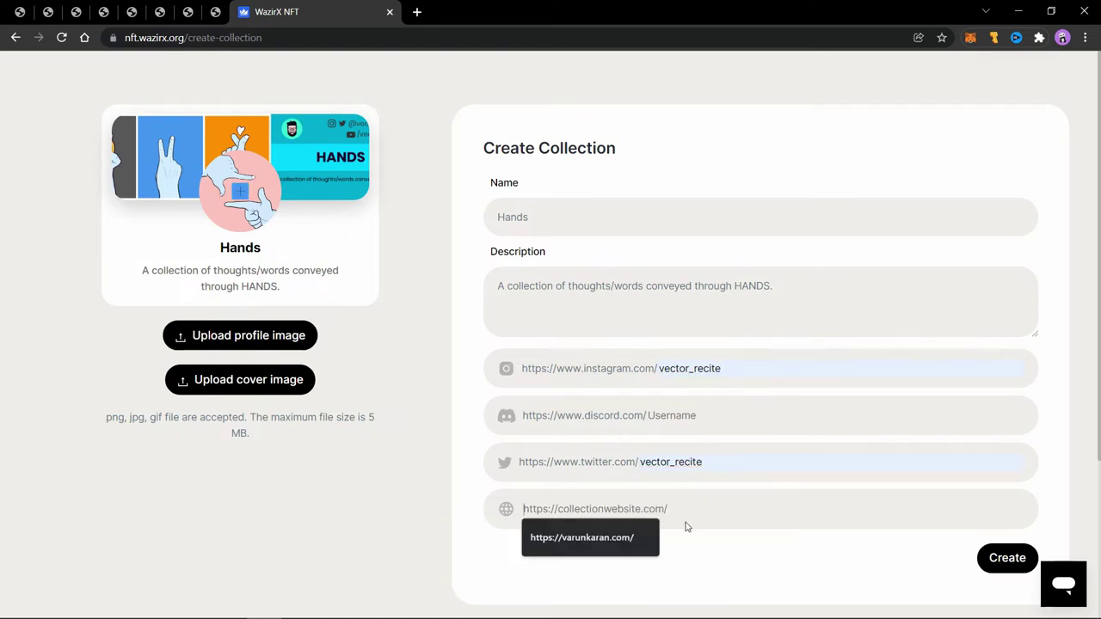
pyautogui.click(639, 416)
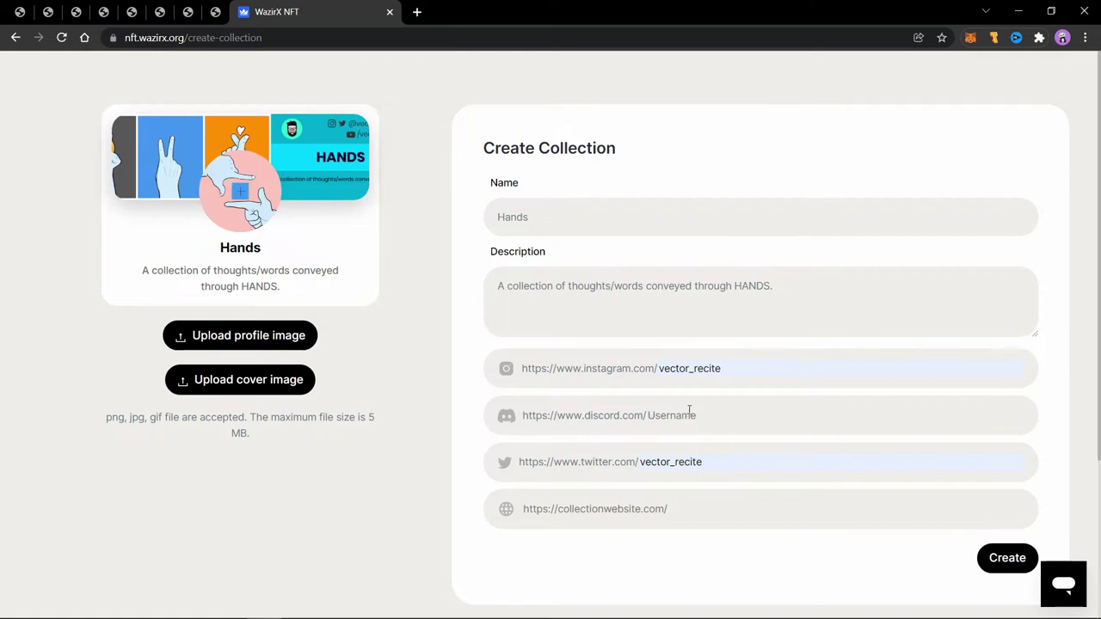
pyautogui.scroll(-2, 688, 420)
pyautogui.scroll(2, 628, 347)
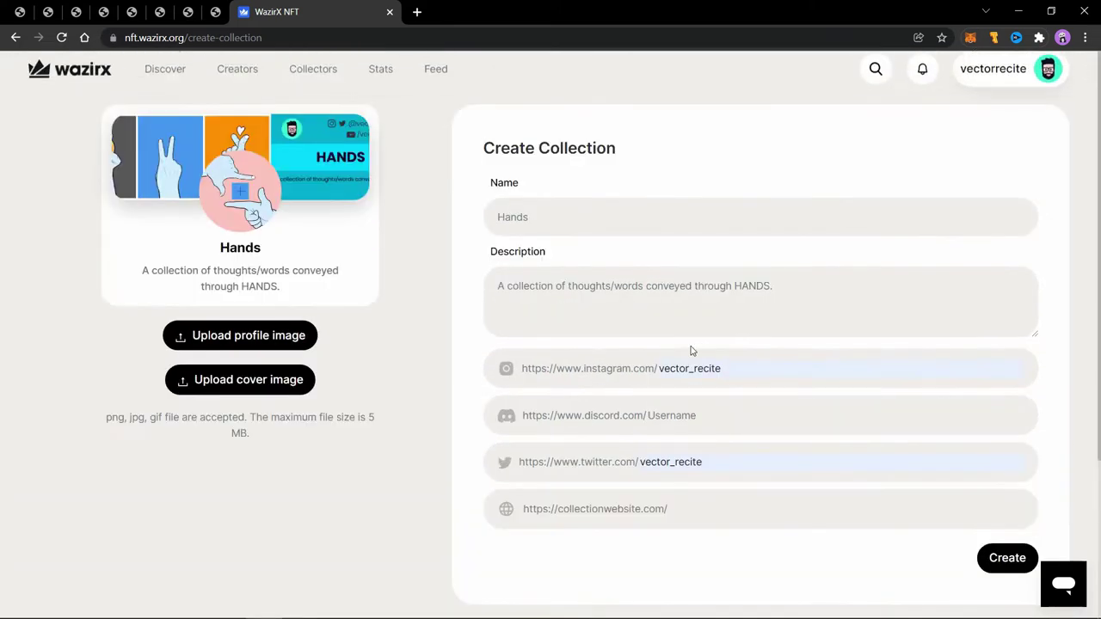
# Create the Hands collection and look over its page
pyautogui.click(1007, 558)
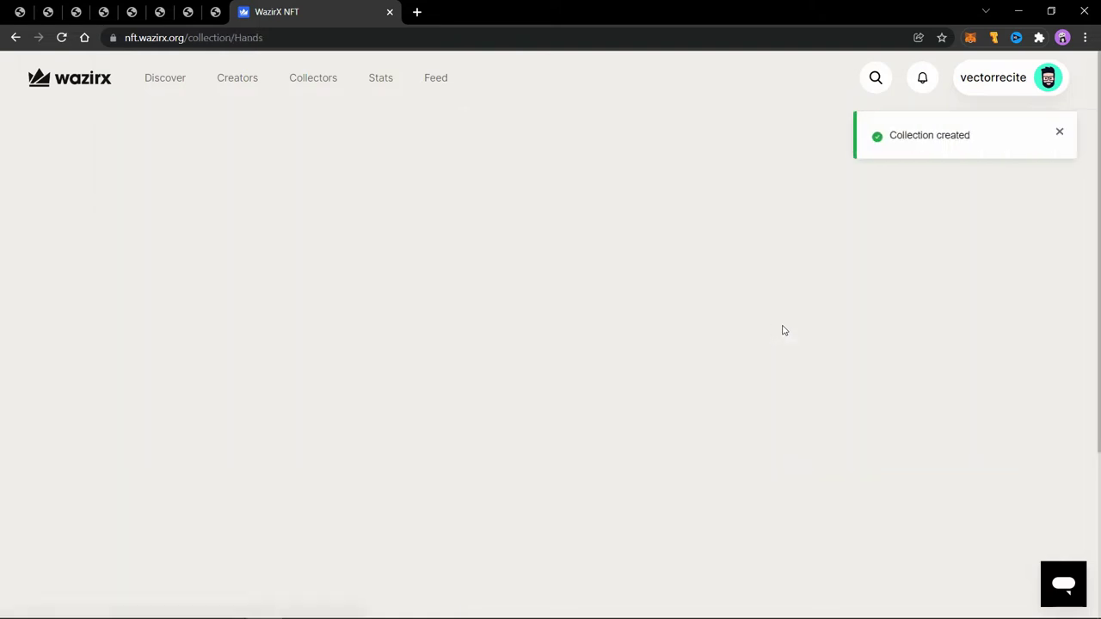
pyautogui.scroll(-4, 782, 330)
pyautogui.scroll(5, 783, 330)
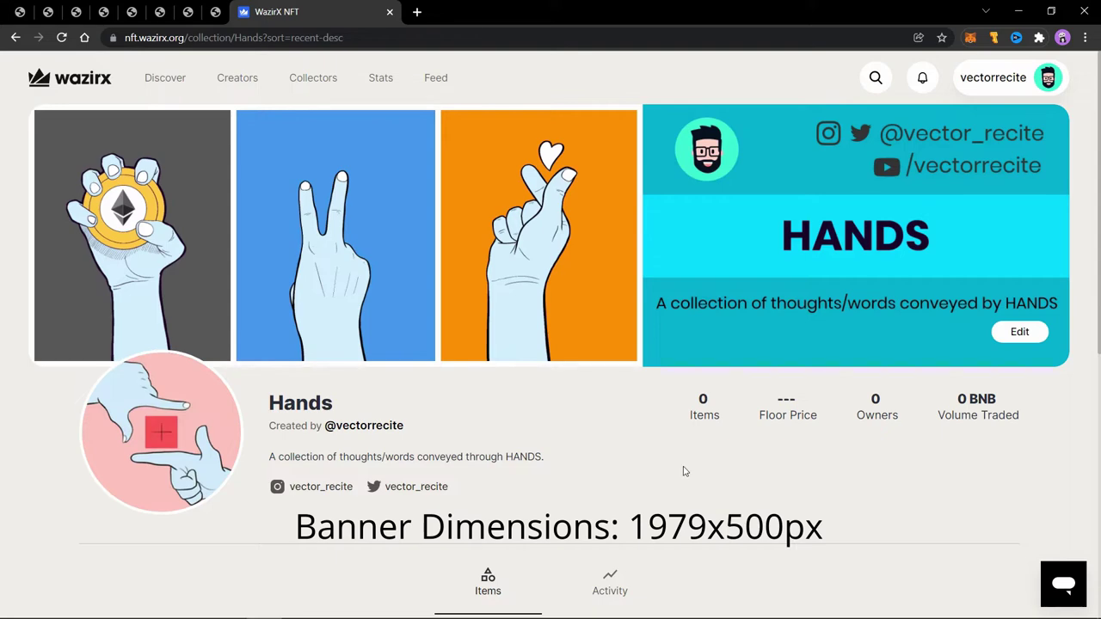
# Return to the profile and open the HODL NFT from the created items
pyautogui.moveTo(993, 77)
pyautogui.click(1007, 113)
pyautogui.scroll(-5, 507, 301)
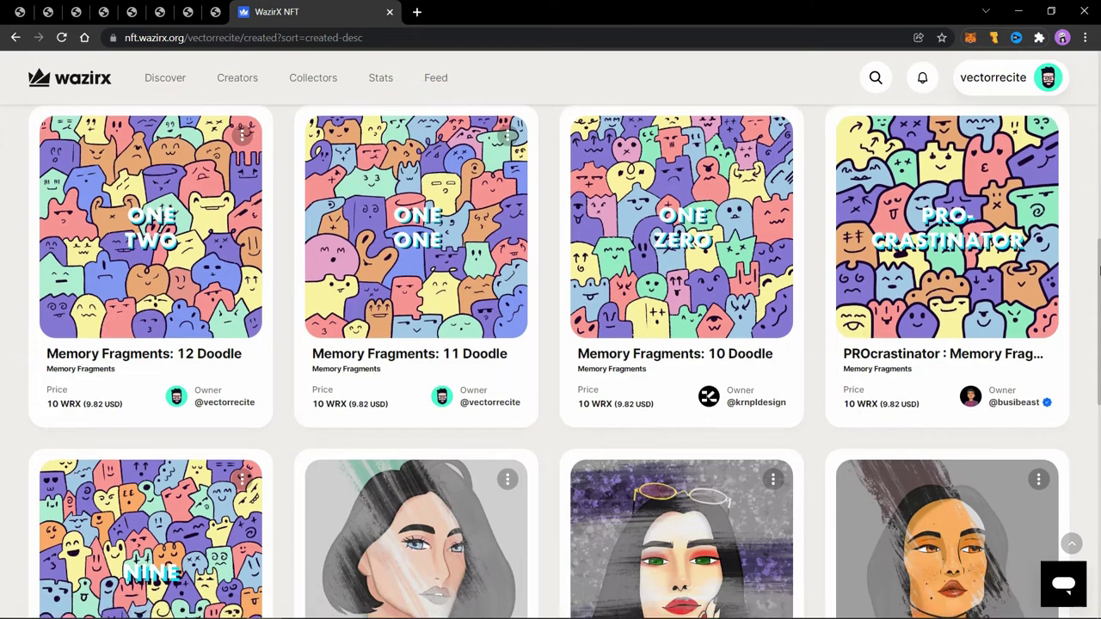
pyautogui.moveTo(1099, 270); pyautogui.dragTo(1089, 405)
pyautogui.scroll(-2, 887, 373)
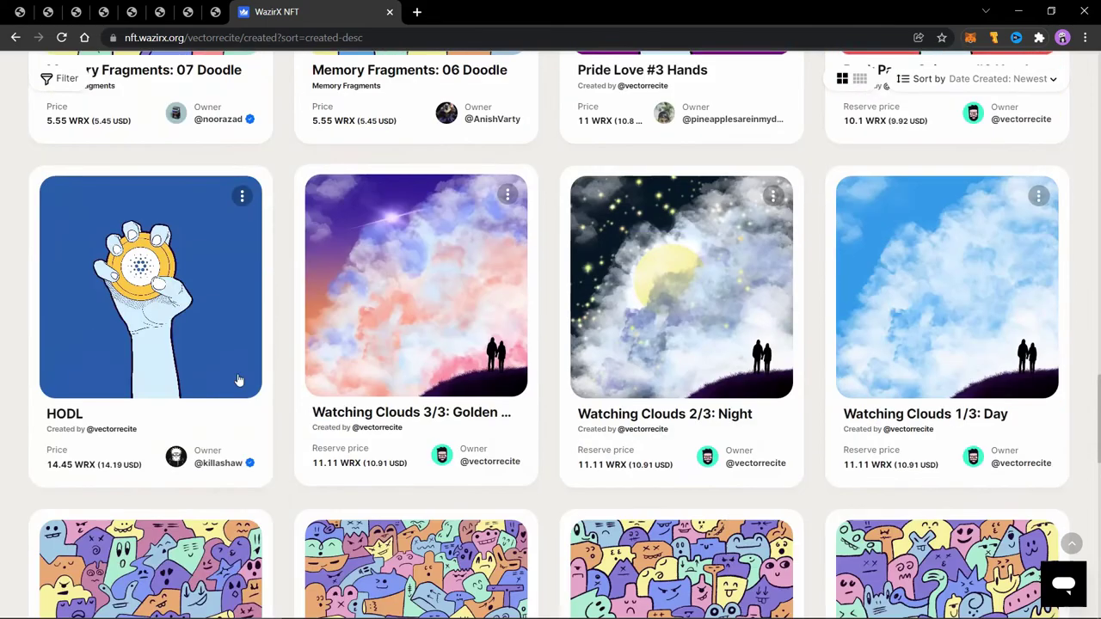
pyautogui.click(172, 329)
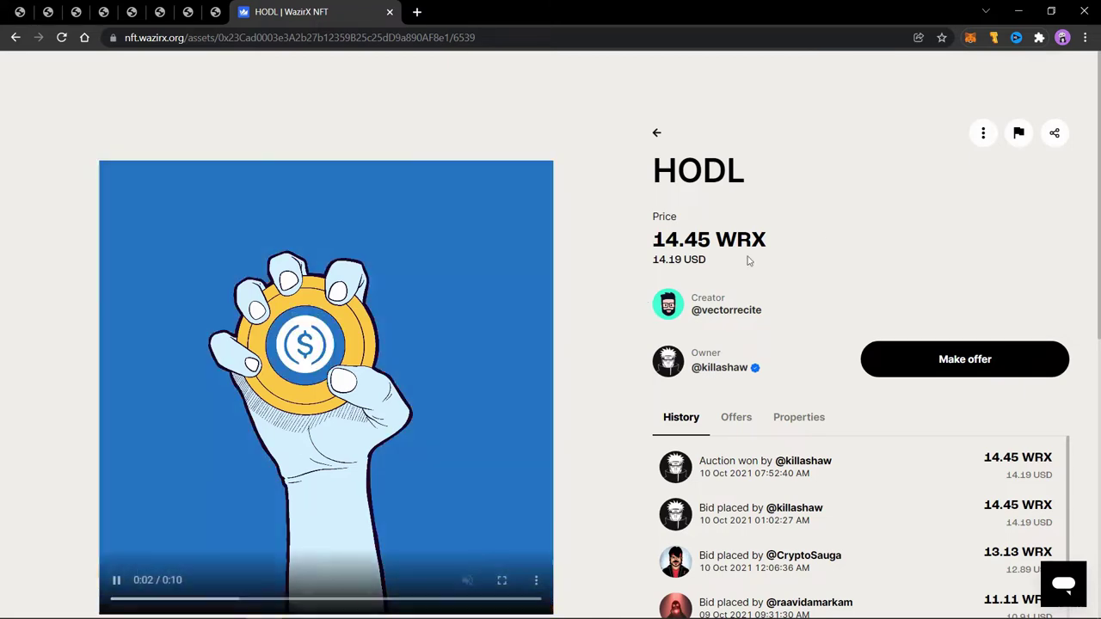
# Start moving the HODL NFT to a collection, accept the one-time notice, and select Hands as the collection
pyautogui.scroll(-1, 907, 152)
pyautogui.scroll(1, 906, 152)
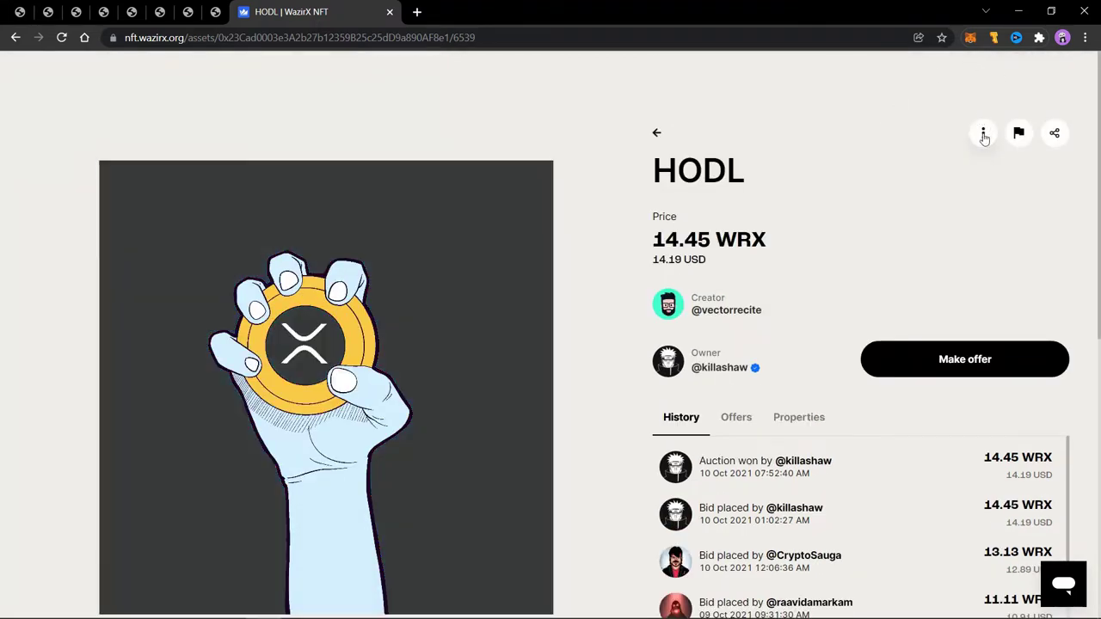
pyautogui.click(981, 132)
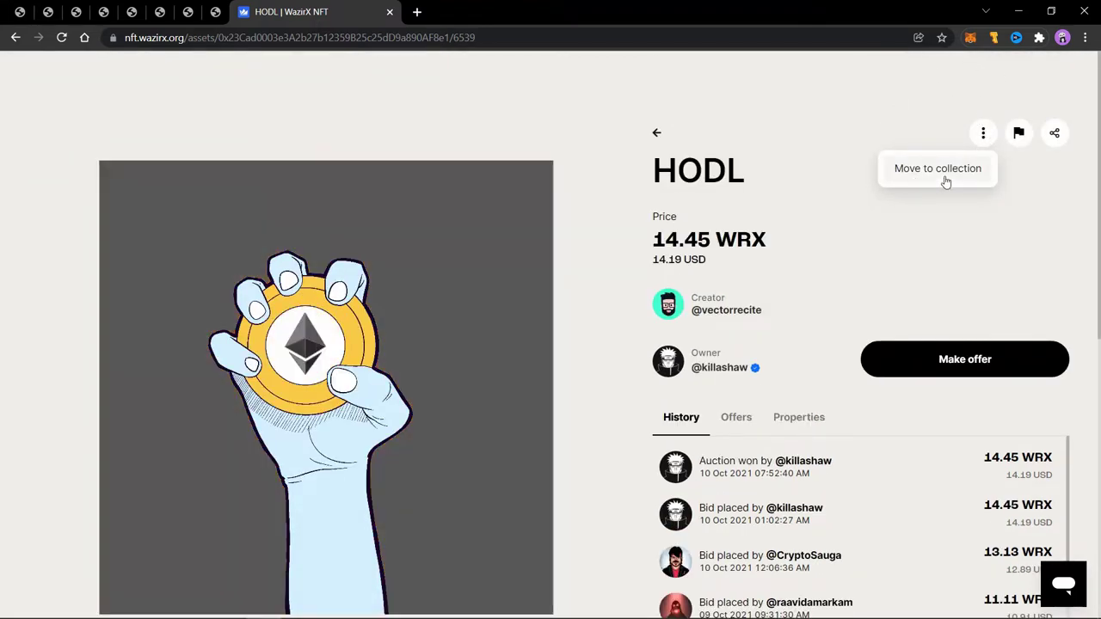
pyautogui.click(939, 173)
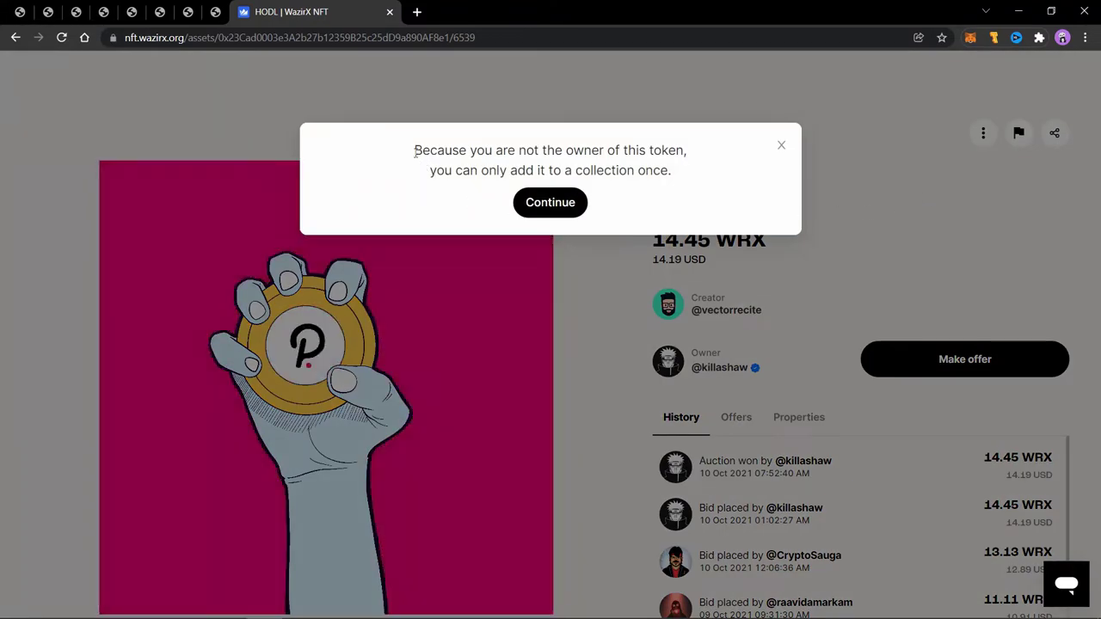
pyautogui.moveTo(416, 151); pyautogui.dragTo(678, 186)
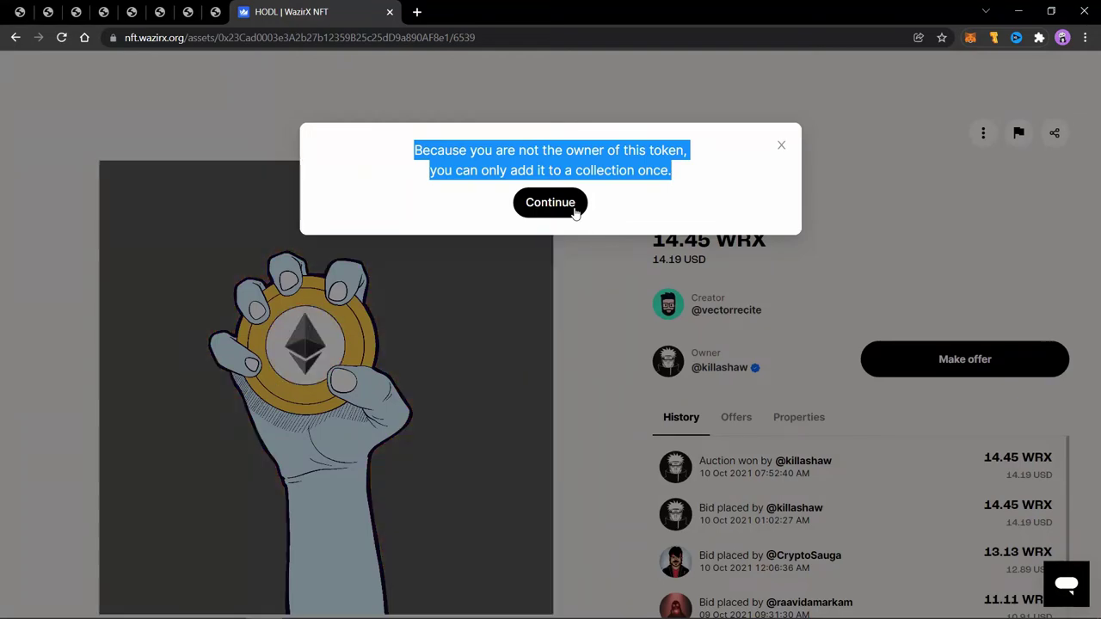
pyautogui.click(571, 208)
pyautogui.click(463, 190)
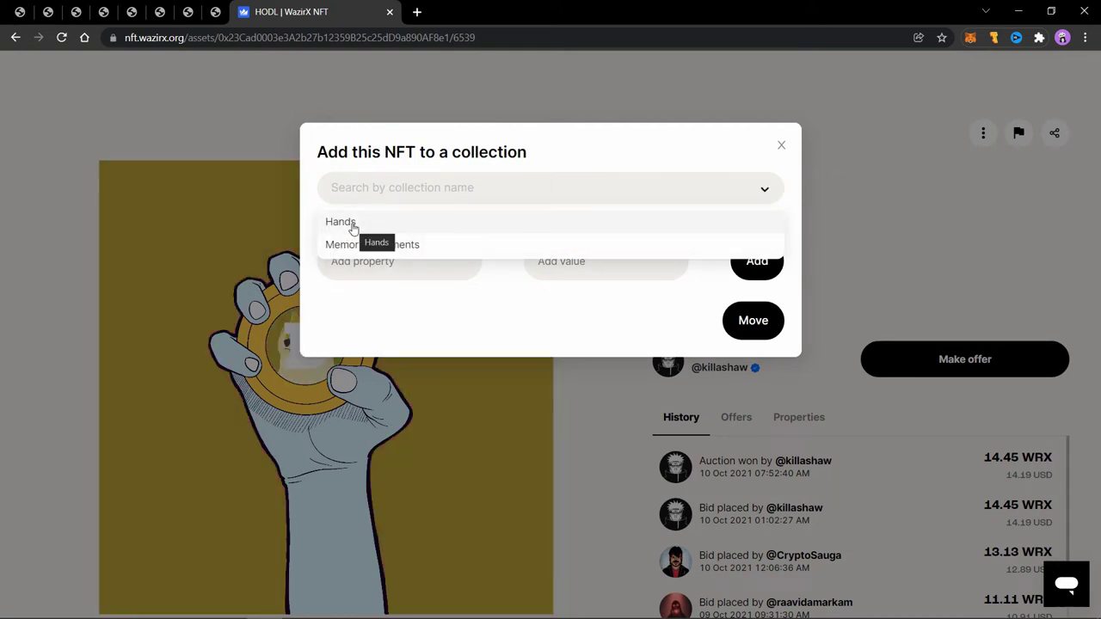
pyautogui.click(353, 229)
pyautogui.click(345, 260)
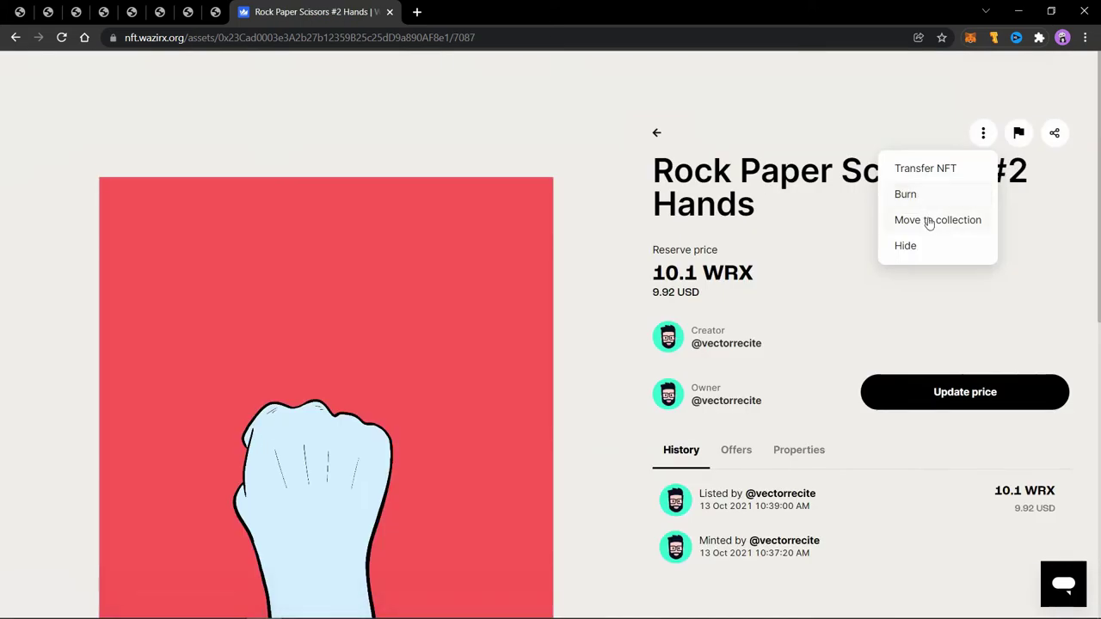
# Choose Hands as the collection for the Rock Paper Scissors #2 Hands NFT and enter Label as the property name
pyautogui.click(938, 218)
pyautogui.click(400, 188)
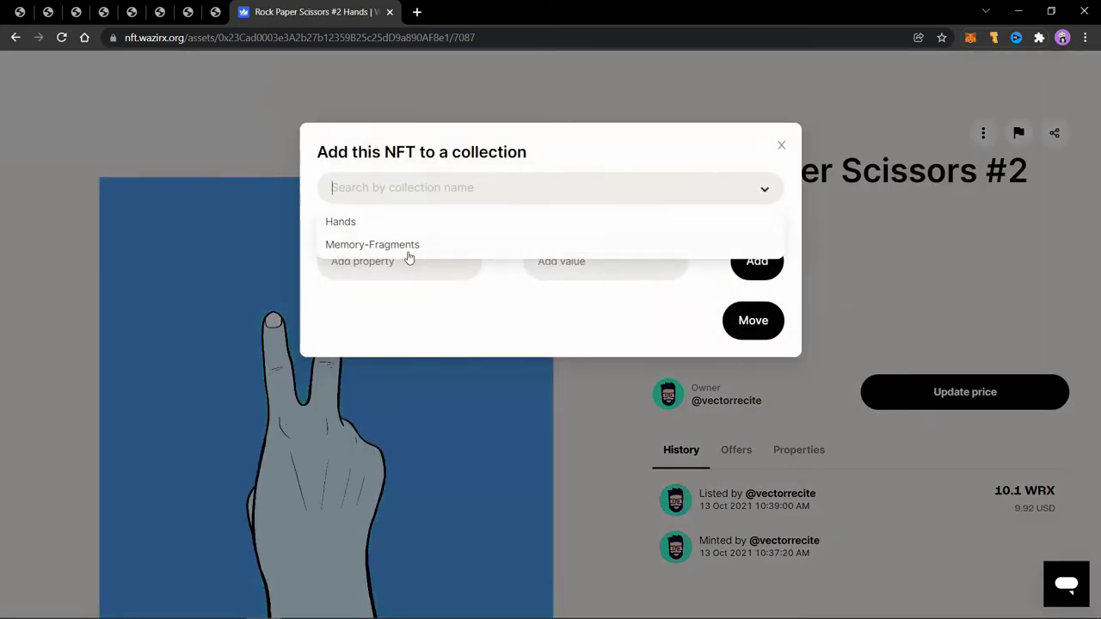
pyautogui.click(386, 222)
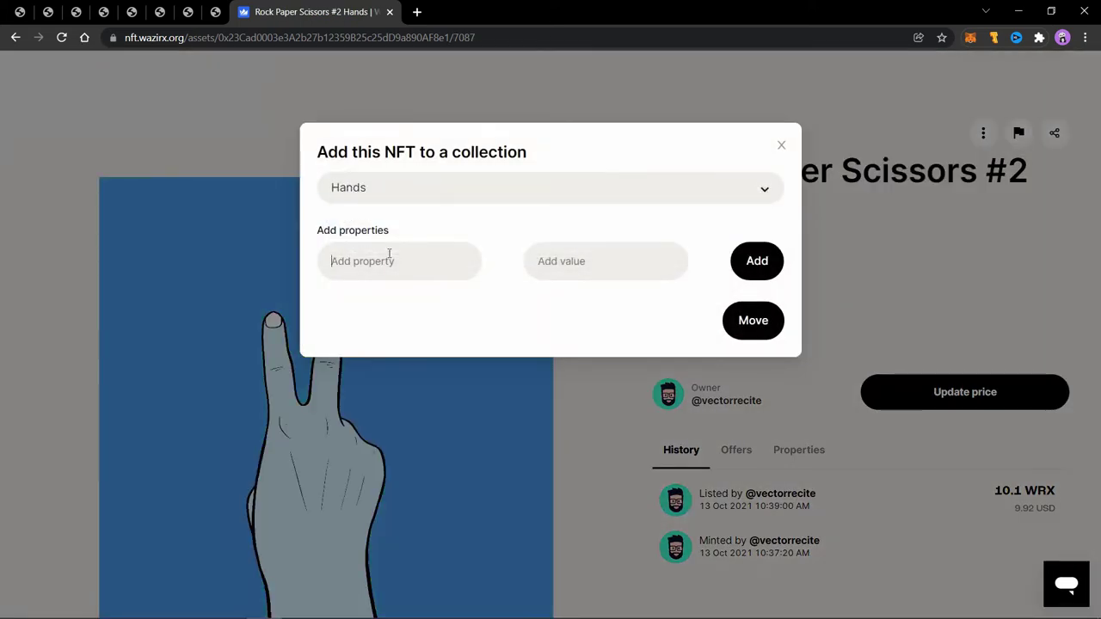
pyautogui.click(389, 253)
pyautogui.write('Label')
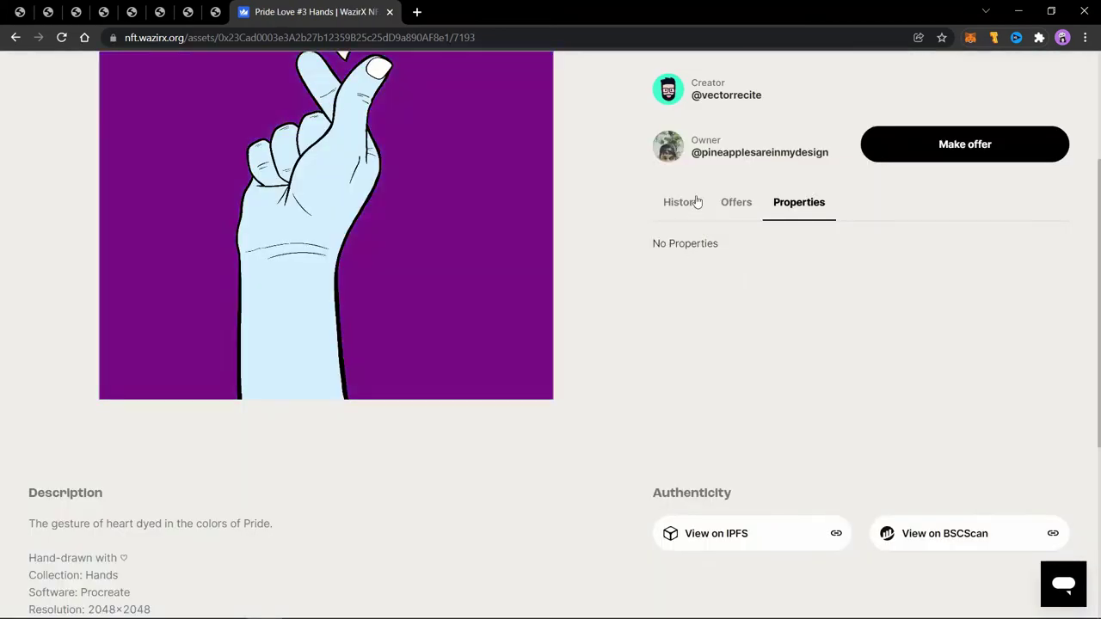
# Examine the offers, history, description and properties of the Pride Love #3 Hands NFT
pyautogui.click(731, 203)
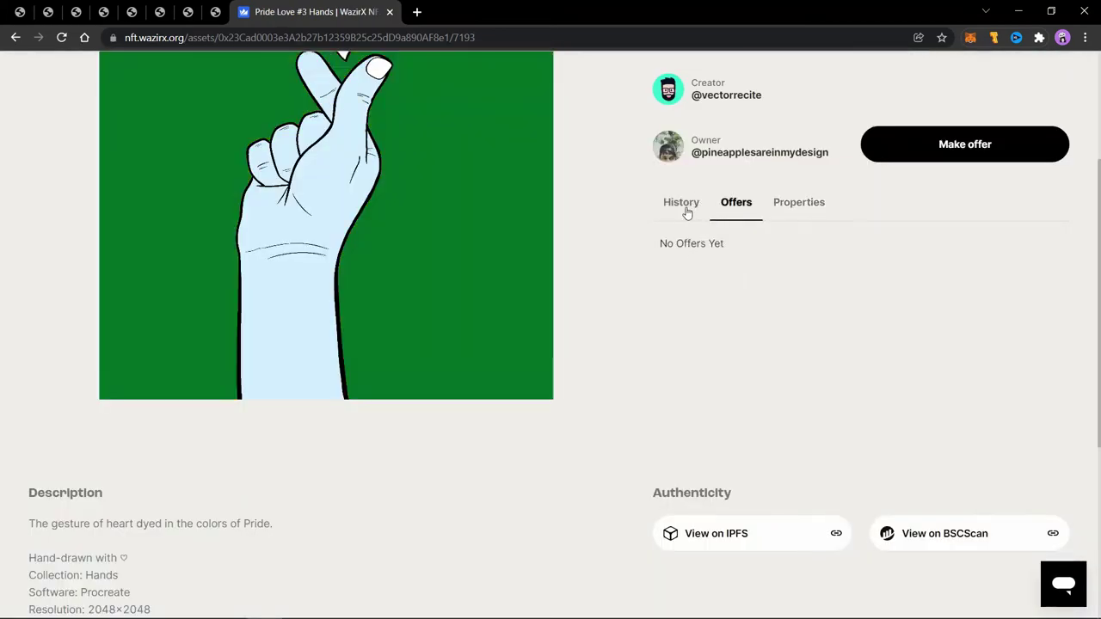
pyautogui.click(693, 208)
pyautogui.scroll(-3, 808, 387)
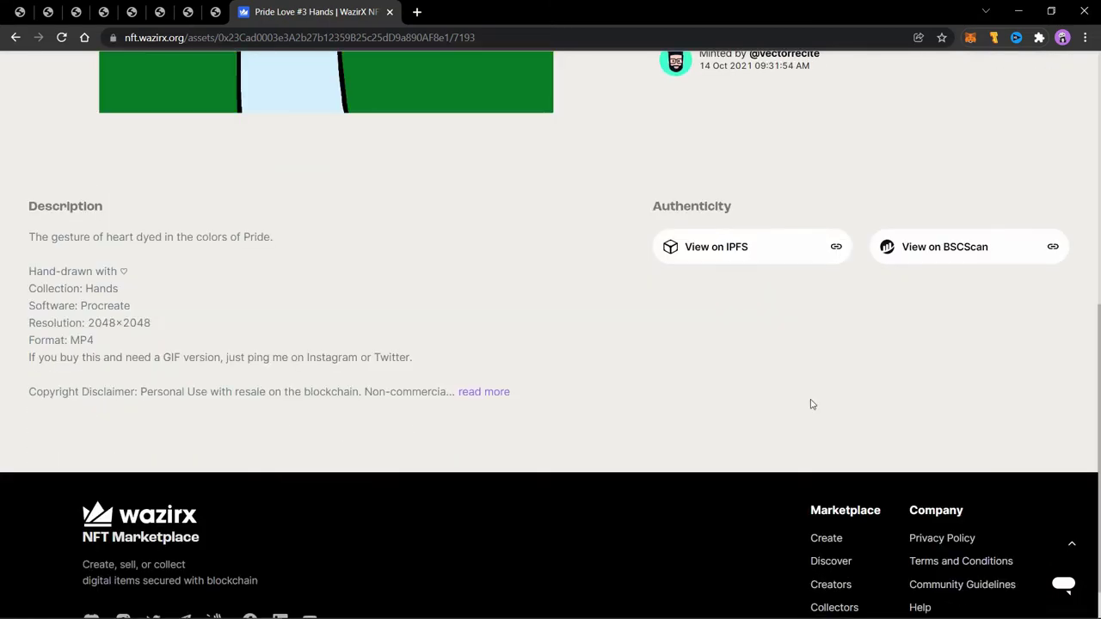
pyautogui.scroll(2, 810, 402)
pyautogui.scroll(3, 811, 404)
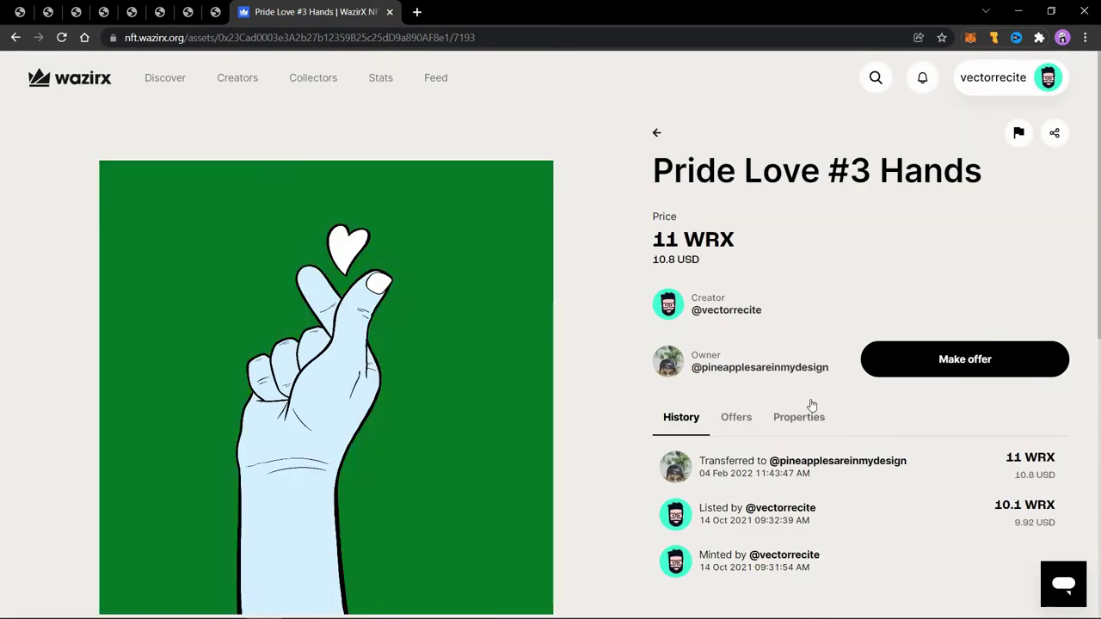
pyautogui.click(807, 417)
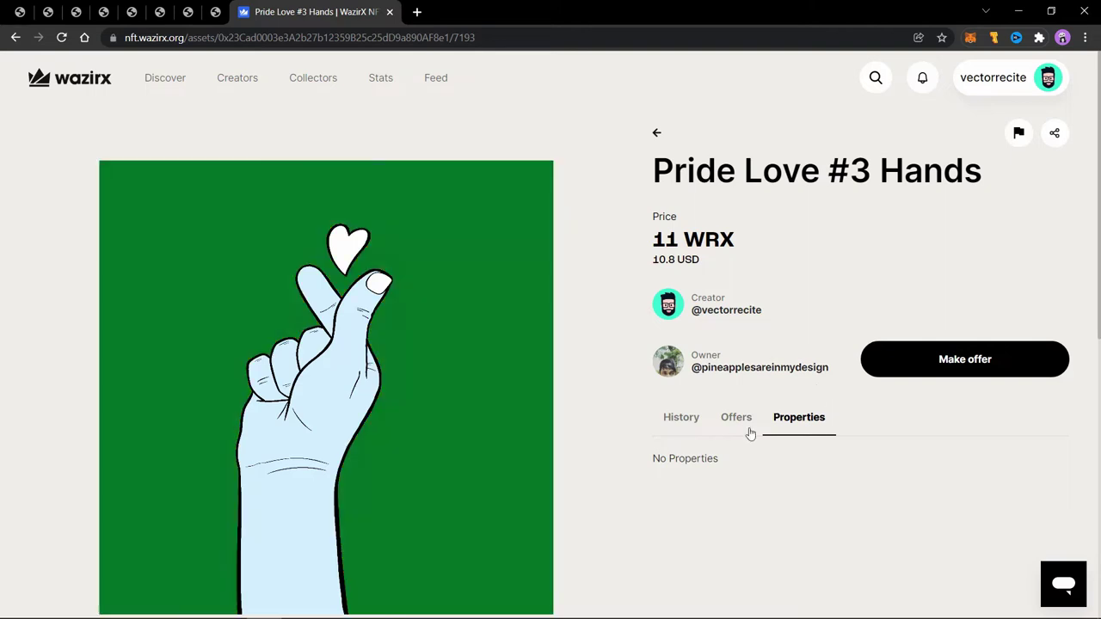
pyautogui.click(681, 418)
# Start creating a new NFT, read through the Creator Guidelines, and proceed to the creation form
pyautogui.click(993, 78)
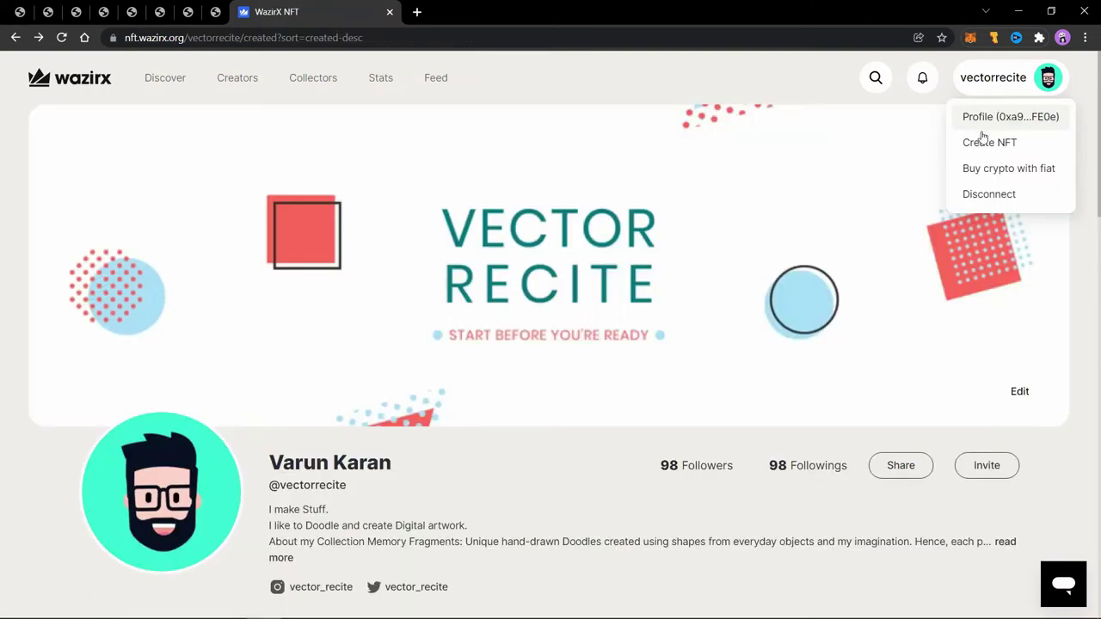
pyautogui.click(981, 147)
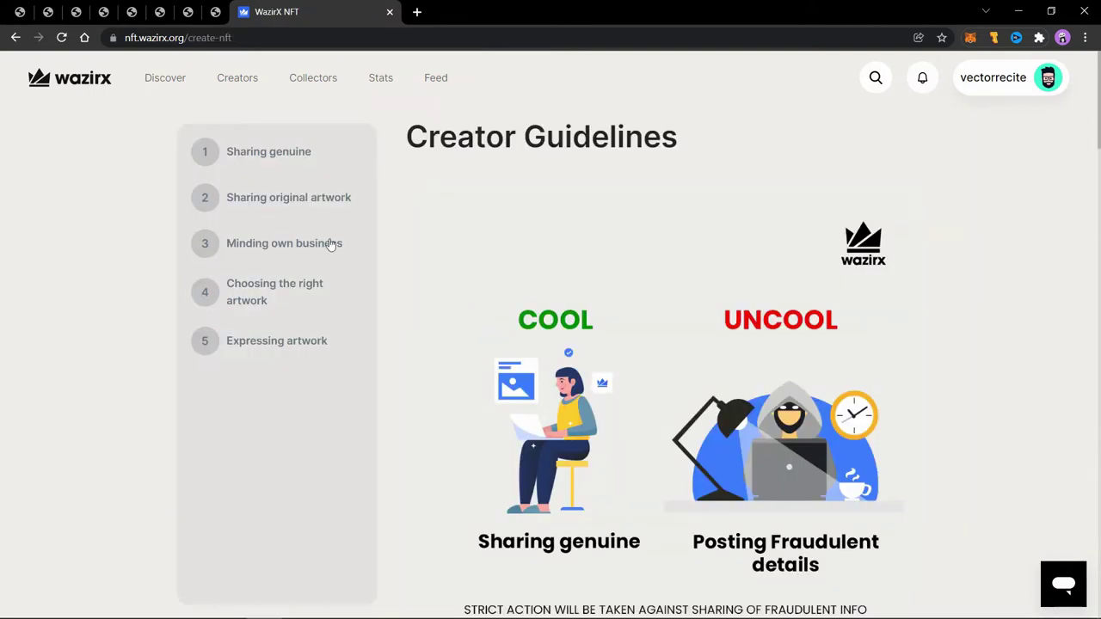
pyautogui.scroll(-1, 761, 262)
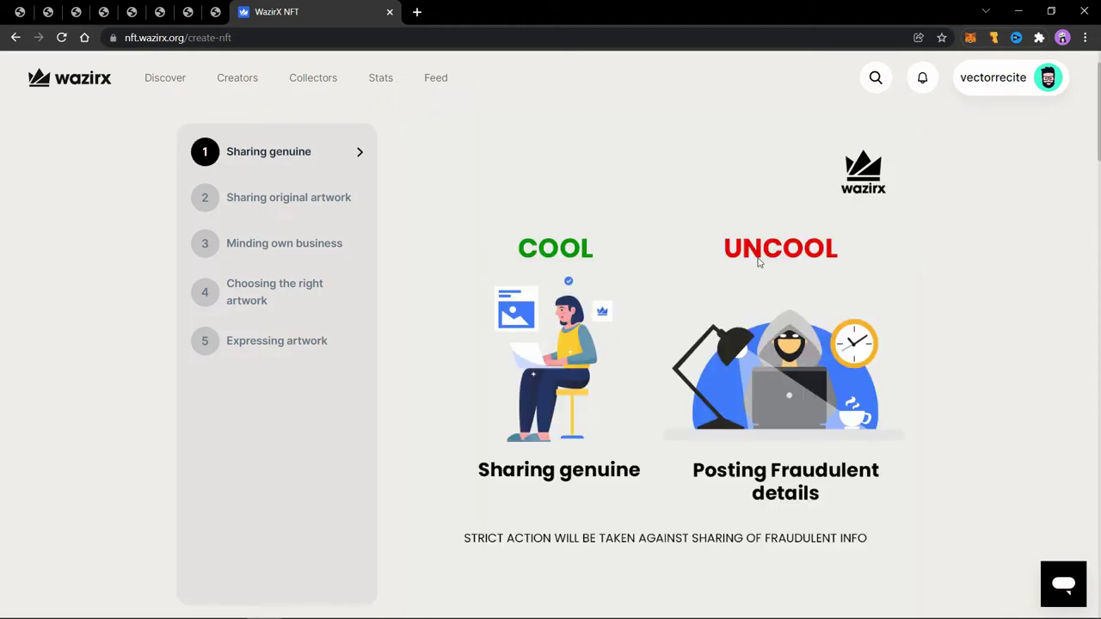
pyautogui.scroll(-8, 660, 308)
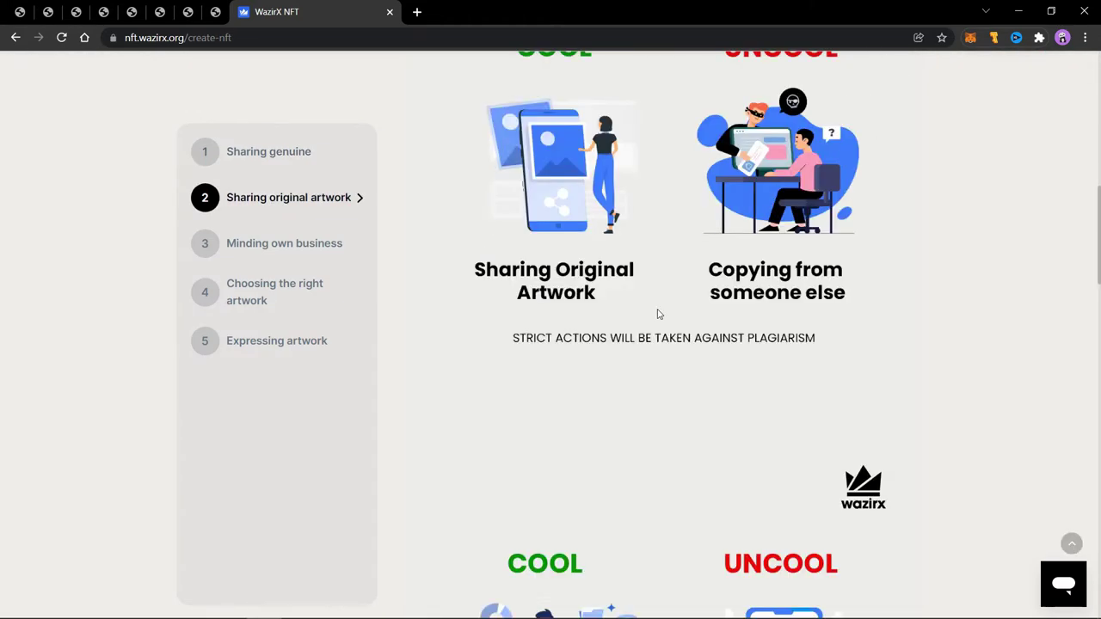
pyautogui.scroll(-10, 656, 318)
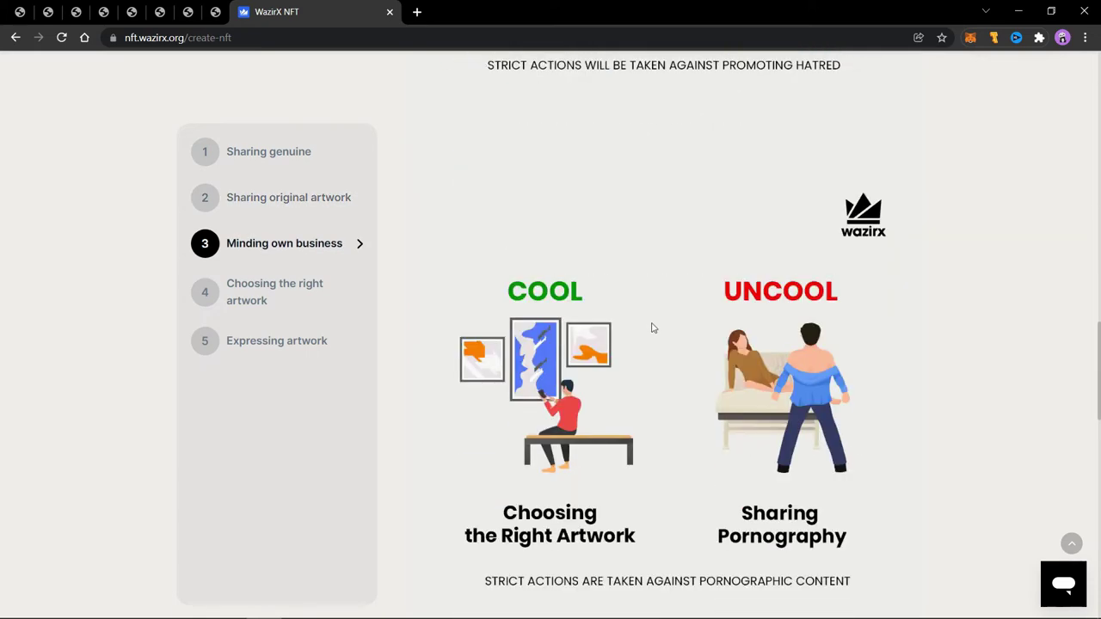
pyautogui.scroll(-8, 651, 330)
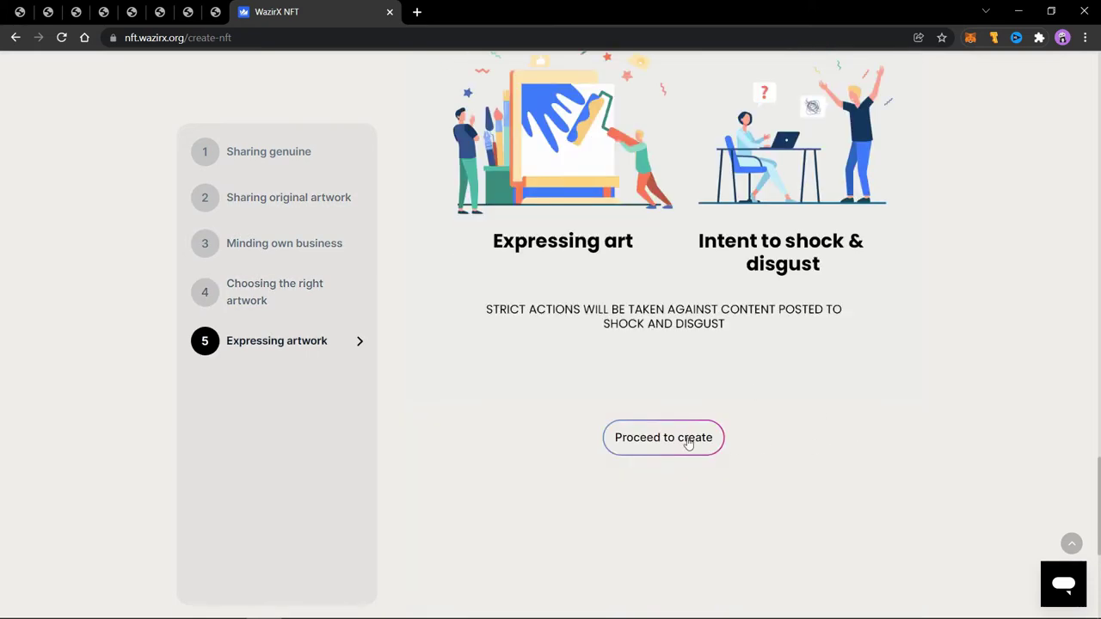
pyautogui.click(687, 440)
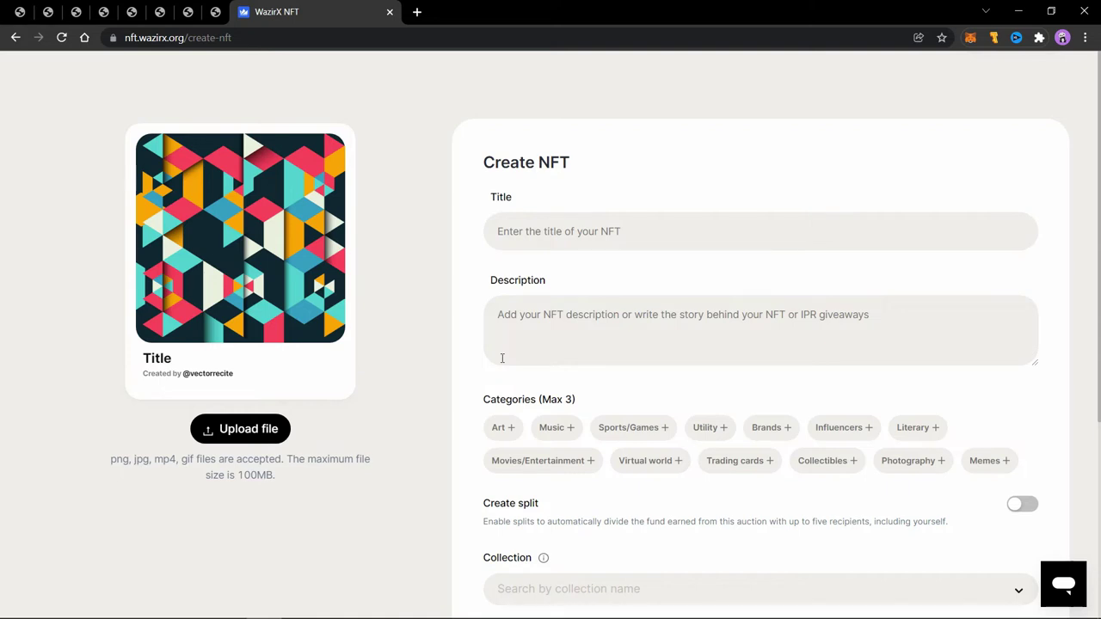
# Title the new NFT Capture and upload the artwork of two hands framing a plus sign
pyautogui.click(576, 230)
pyautogui.write('Caop')
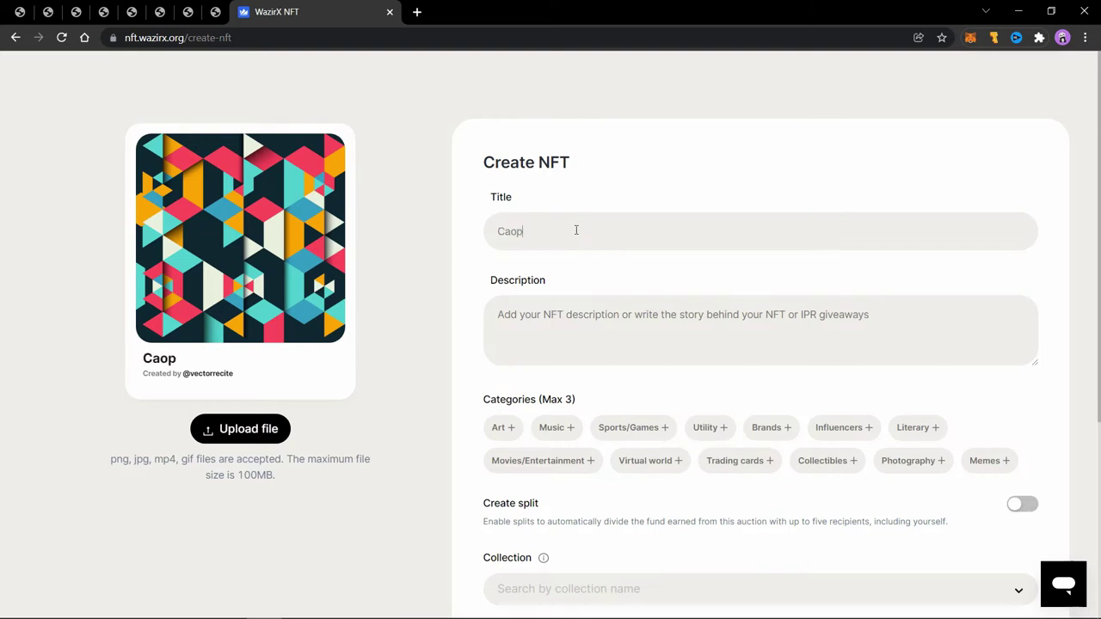
pyautogui.press('BackSpace')
pyautogui.press('BackSpace')
pyautogui.write('pture')
pyautogui.click(266, 440)
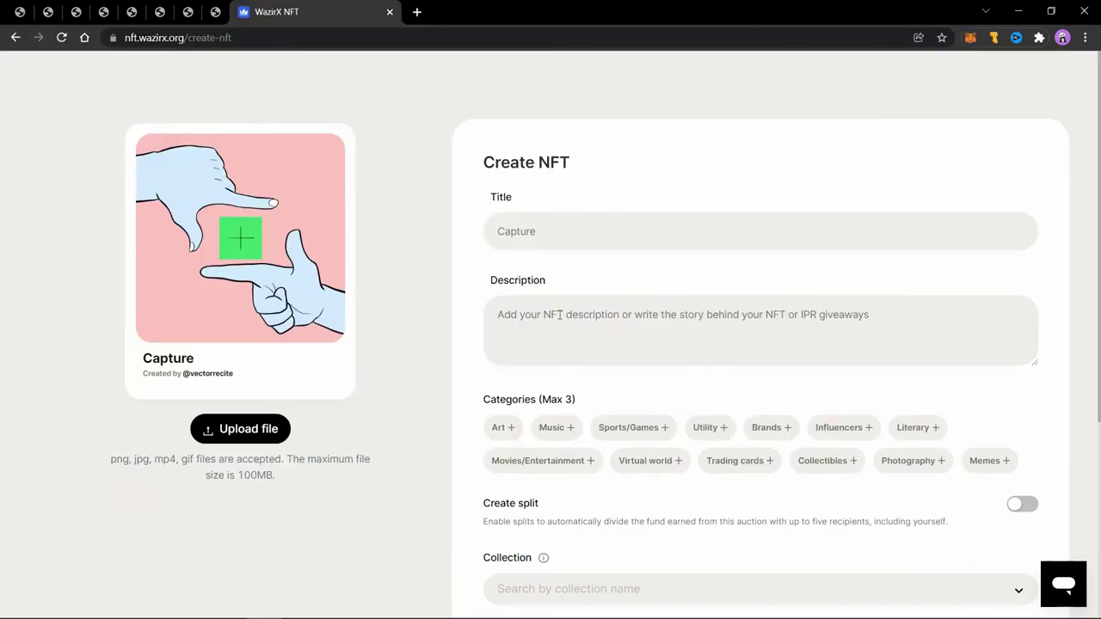
# Fill in the NFT's description, including Resolution: 2048×2048, Format: GIF and the closing line Happy Playing. Happy Bidding
pyautogui.write('The')
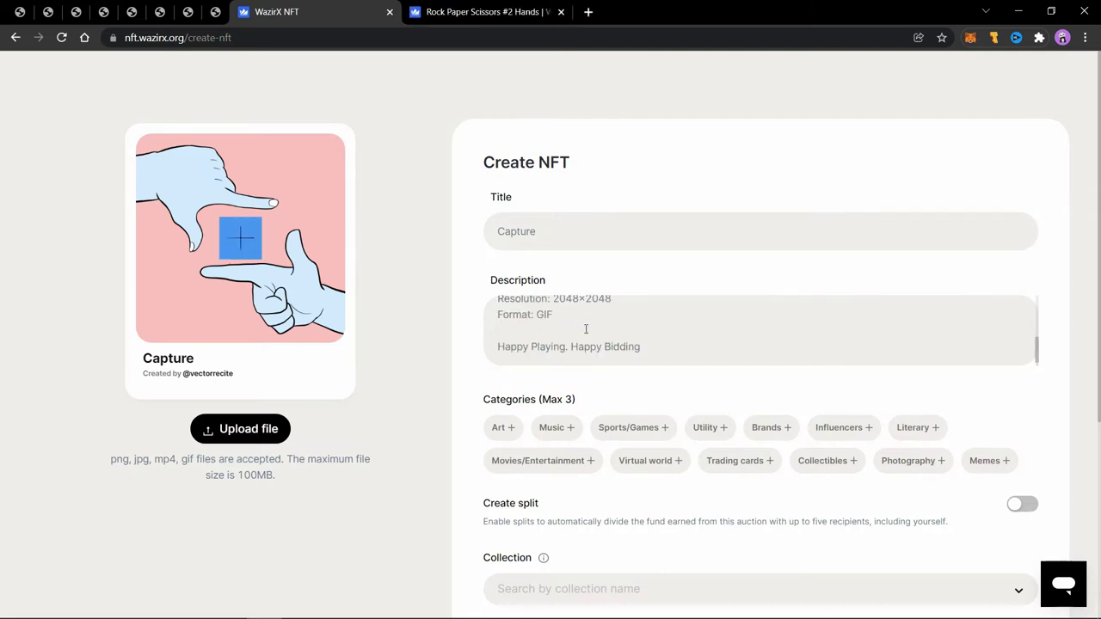
pyautogui.scroll(5, 586, 330)
pyautogui.scroll(-6, 586, 329)
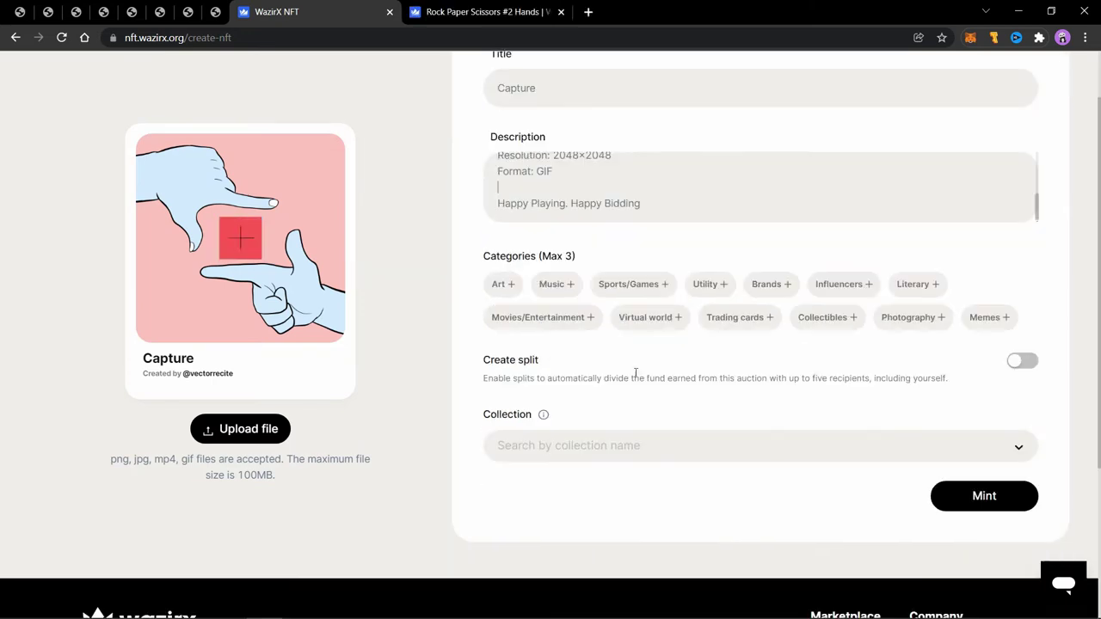
# Assign the Art and Collectibles categories to the NFT and choose Hands as its collection
pyautogui.click(504, 285)
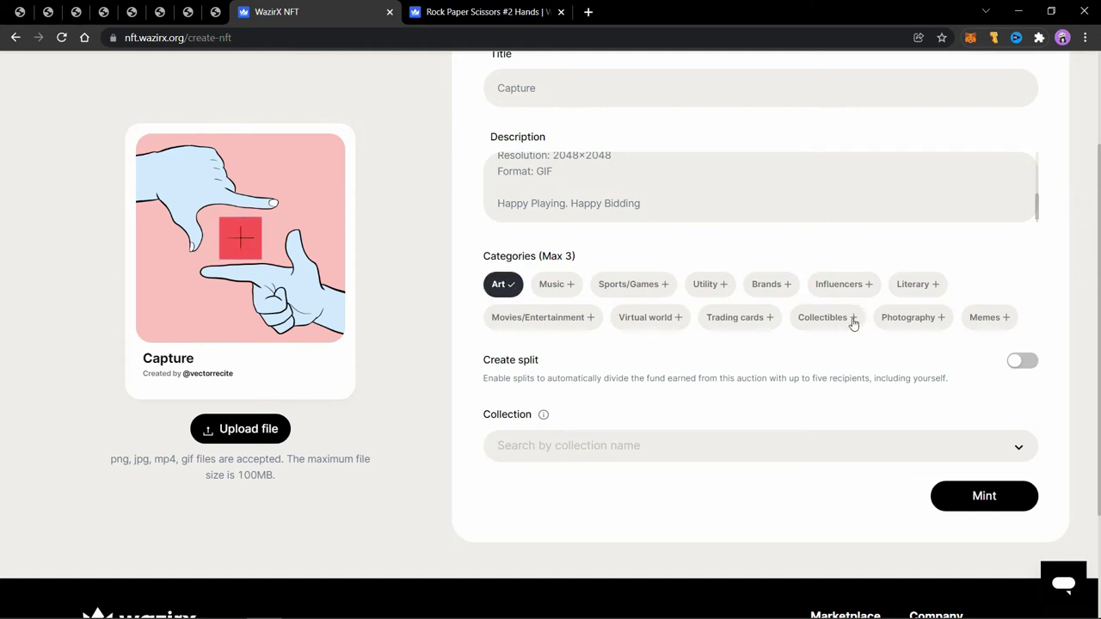
pyautogui.click(852, 321)
pyautogui.scroll(-1, 688, 387)
pyautogui.click(555, 366)
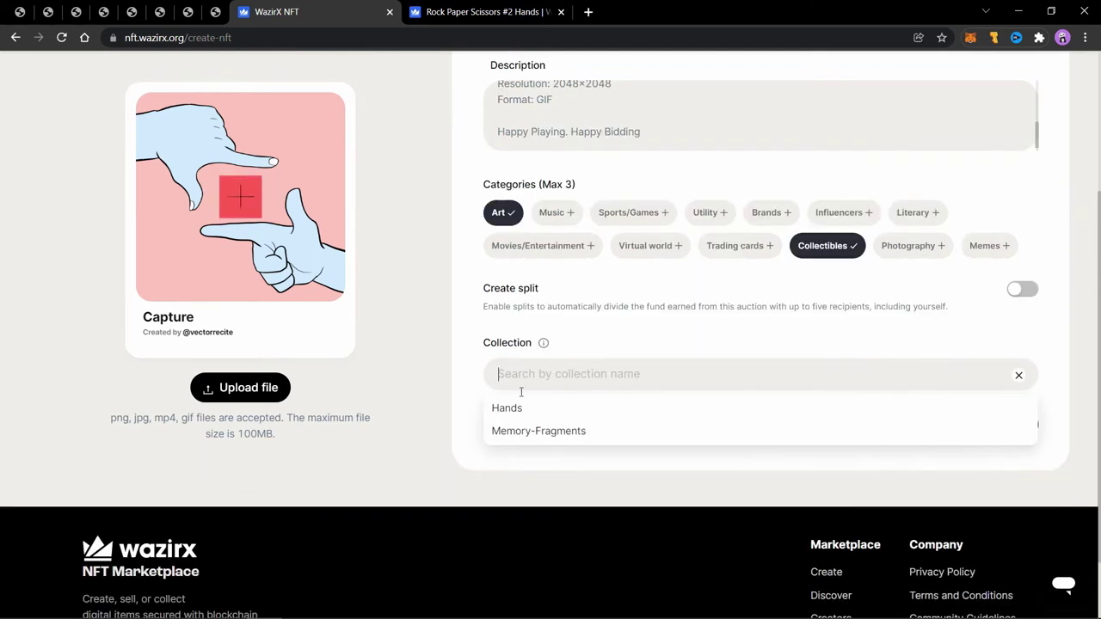
pyautogui.click(522, 411)
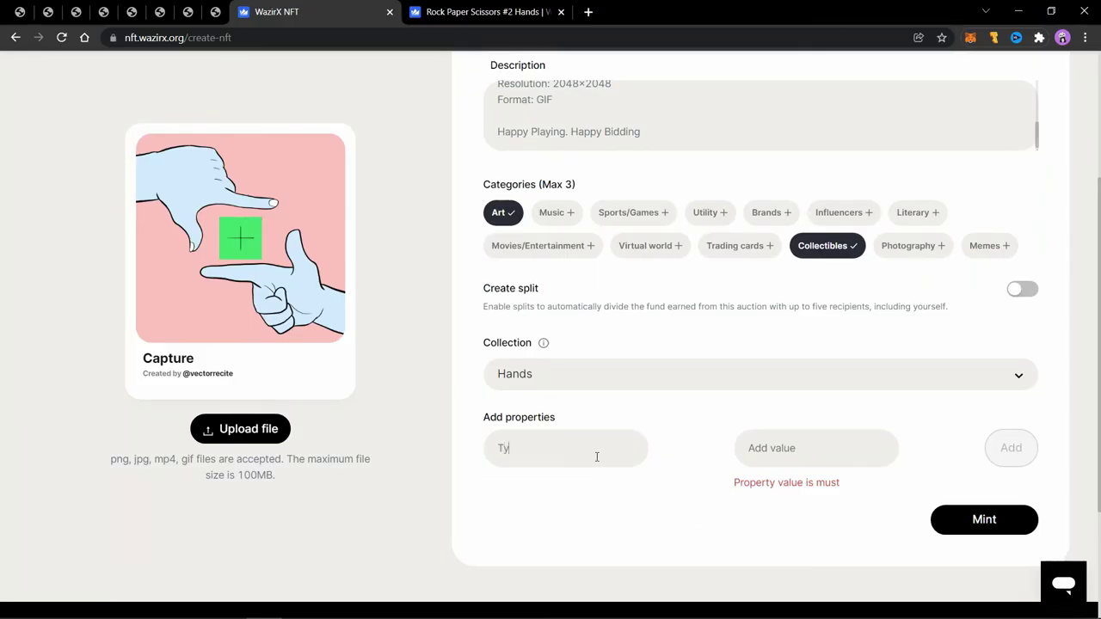
# Add a property named Type with the value Animated to the NFT
pyautogui.write('p')
pyautogui.press('BackSpace')
pyautogui.write('pe')
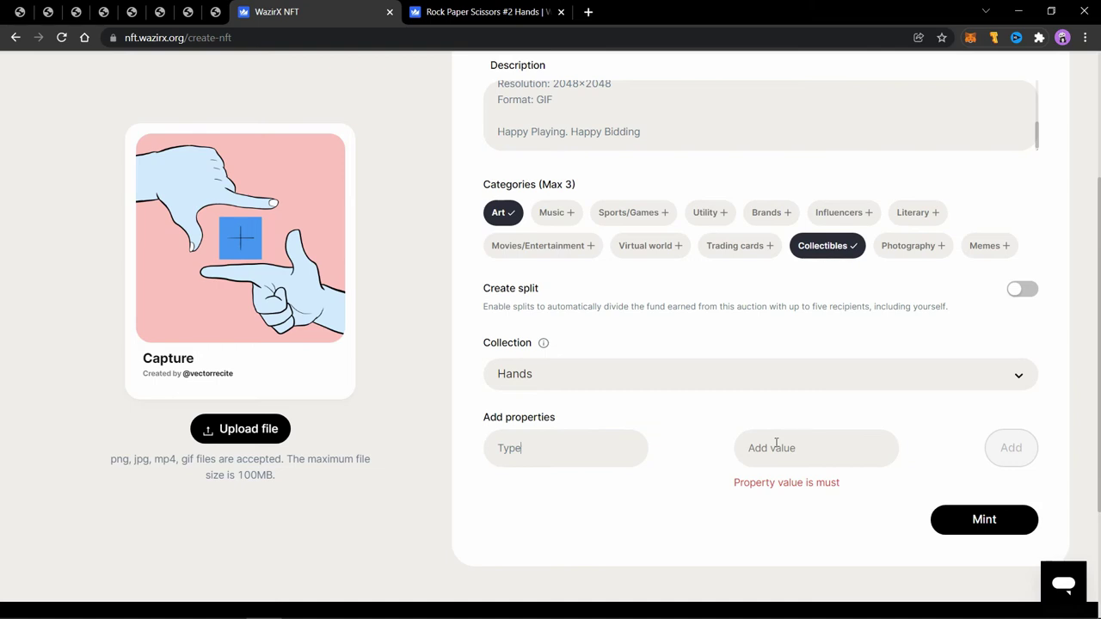
pyautogui.click(775, 447)
pyautogui.write('Animated')
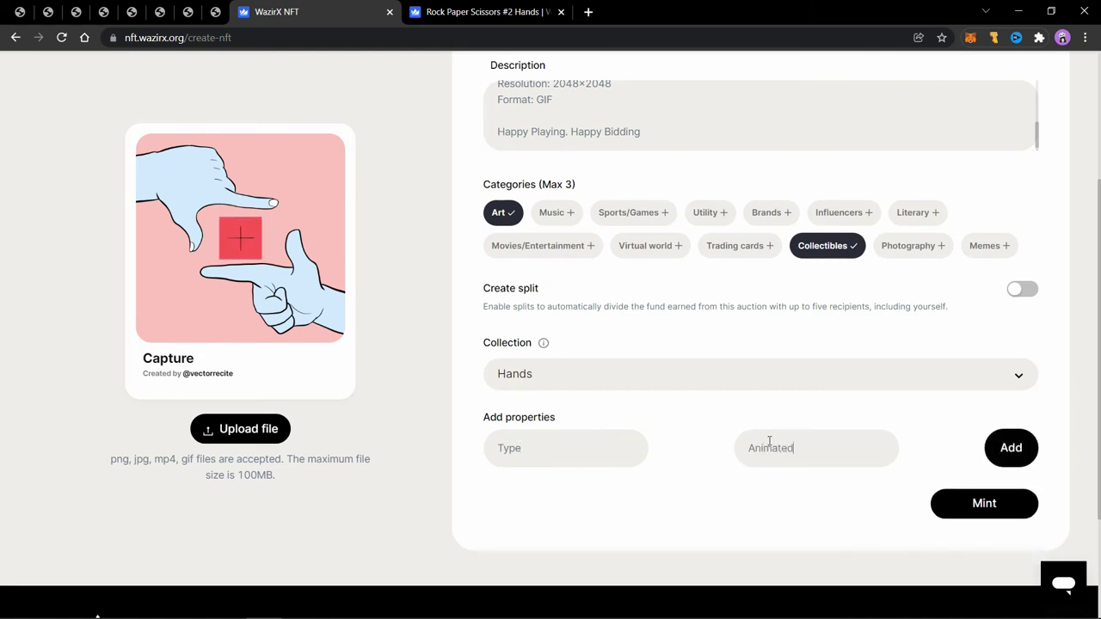
pyautogui.click(1018, 449)
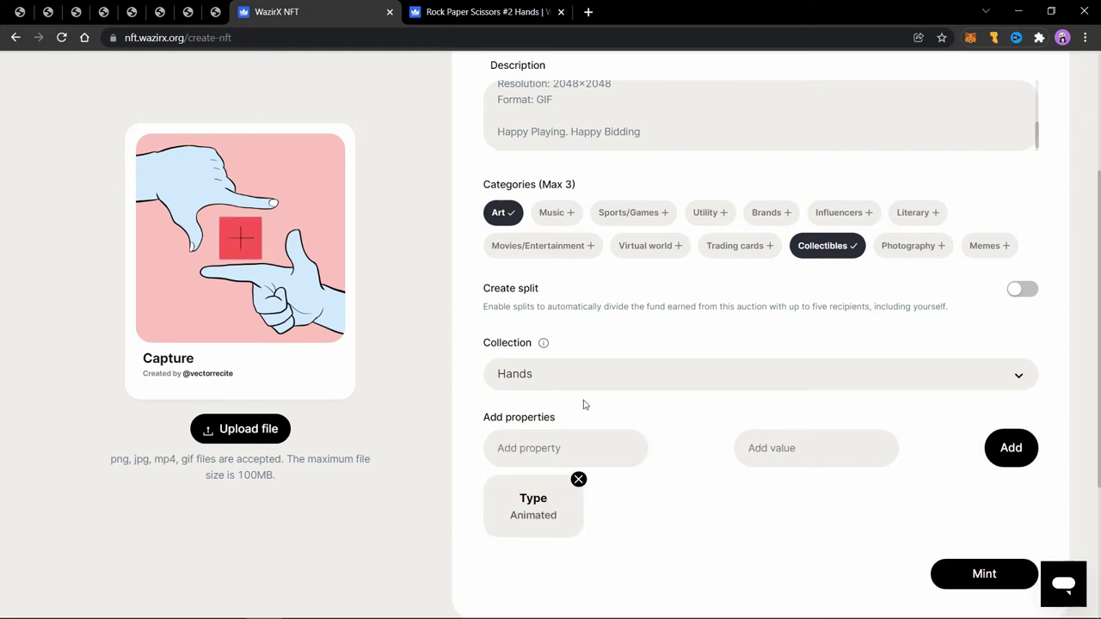
# Add a second property named Label with the value Capture
pyautogui.write('Label')
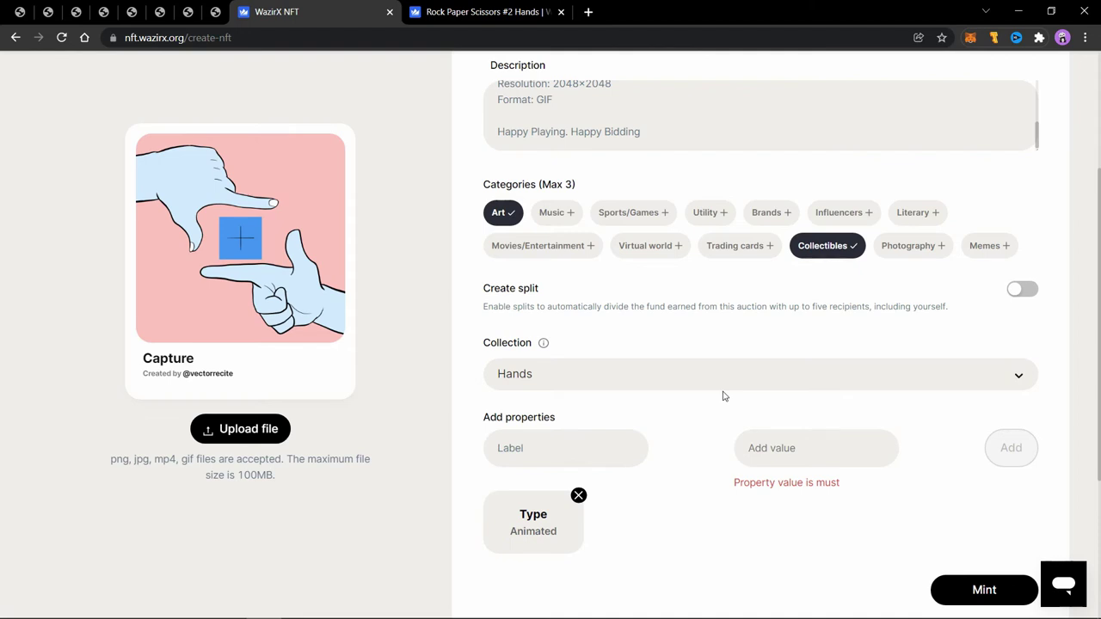
pyautogui.click(774, 437)
pyautogui.write('Capture')
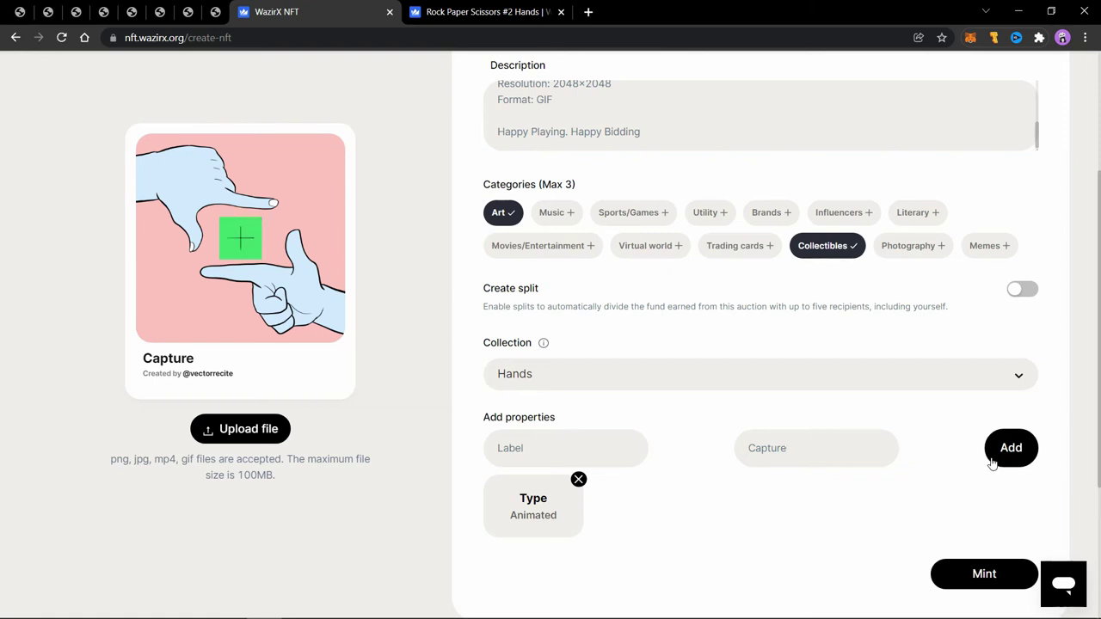
pyautogui.click(1006, 452)
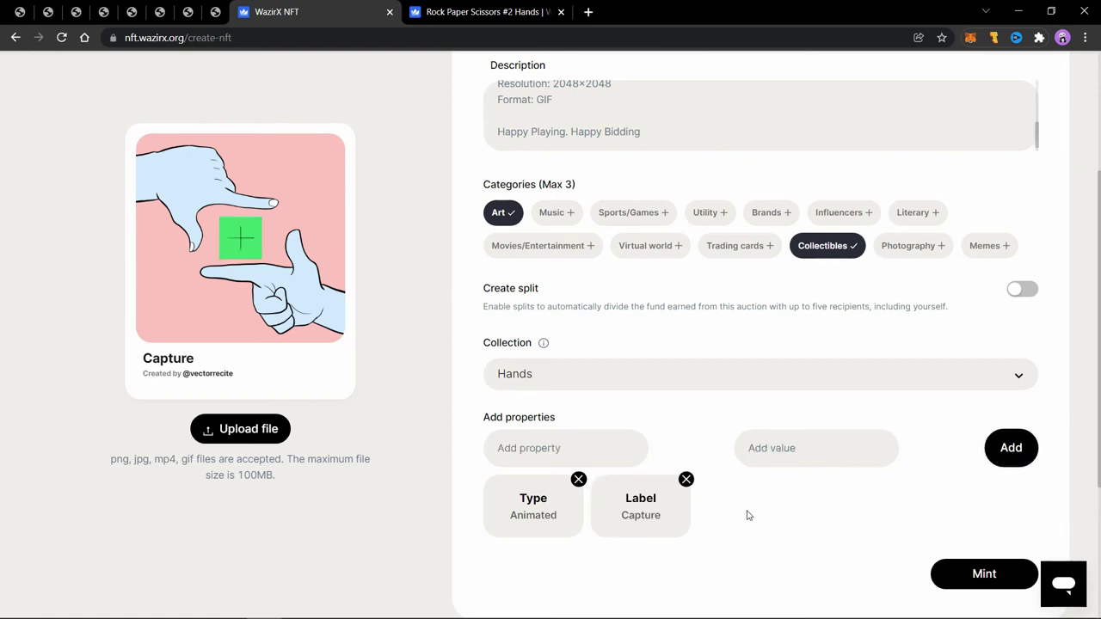
# Review the categories, collection and properties of the Capture NFT and mint it
pyautogui.scroll(-1, 747, 515)
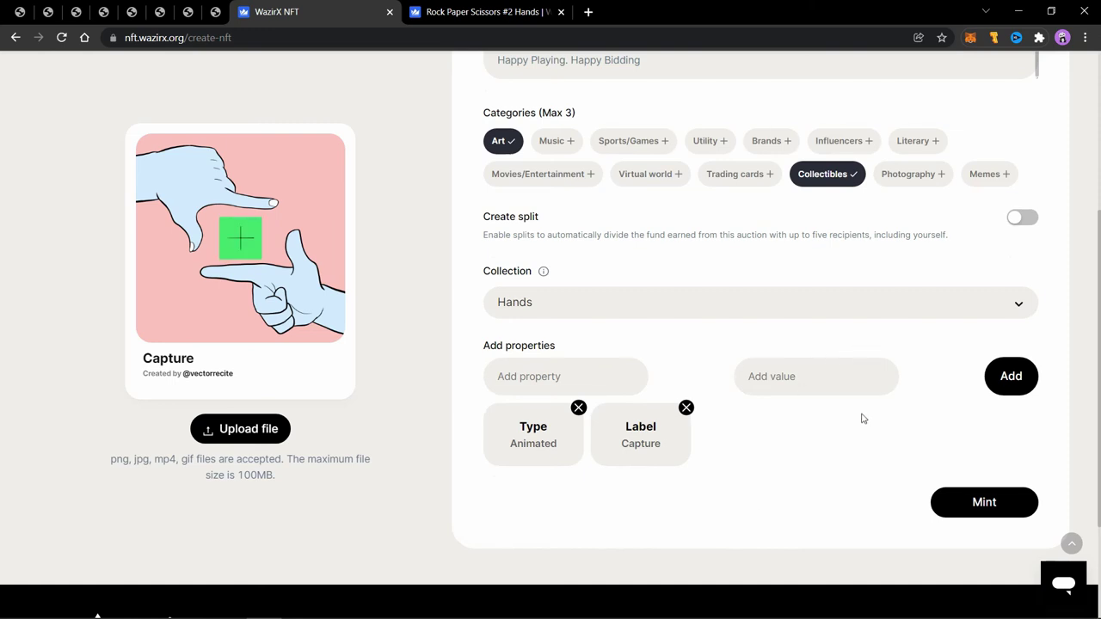
pyautogui.scroll(1, 866, 435)
pyautogui.scroll(-2, 865, 430)
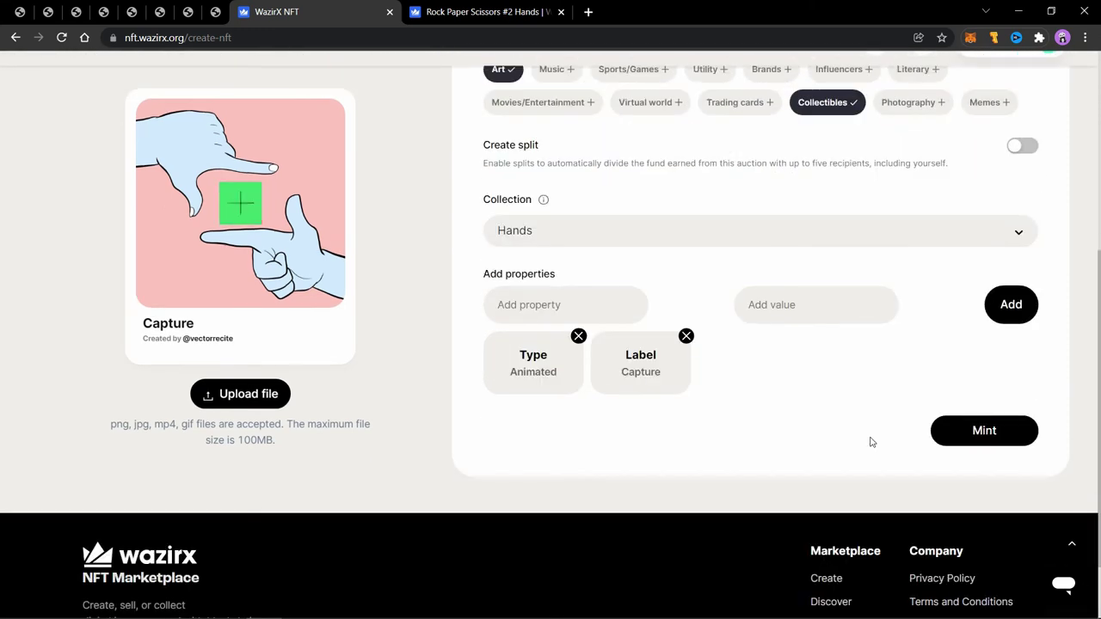
pyautogui.click(970, 436)
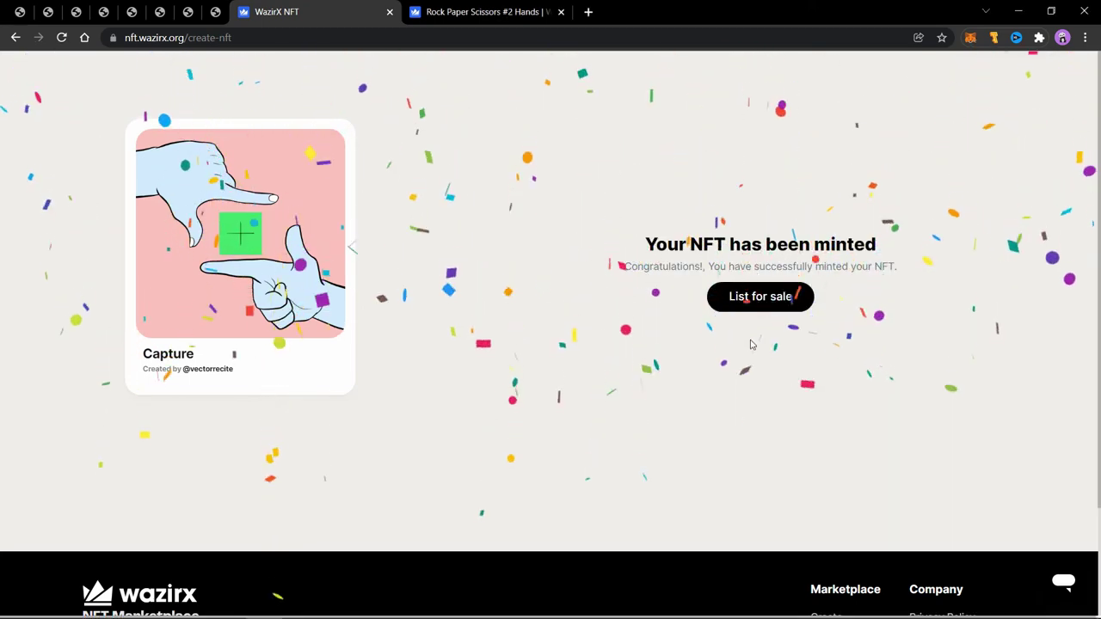
# List the minted NFT for sale at a fixed price of 10.1 WRX with a 15% royalty
pyautogui.click(759, 306)
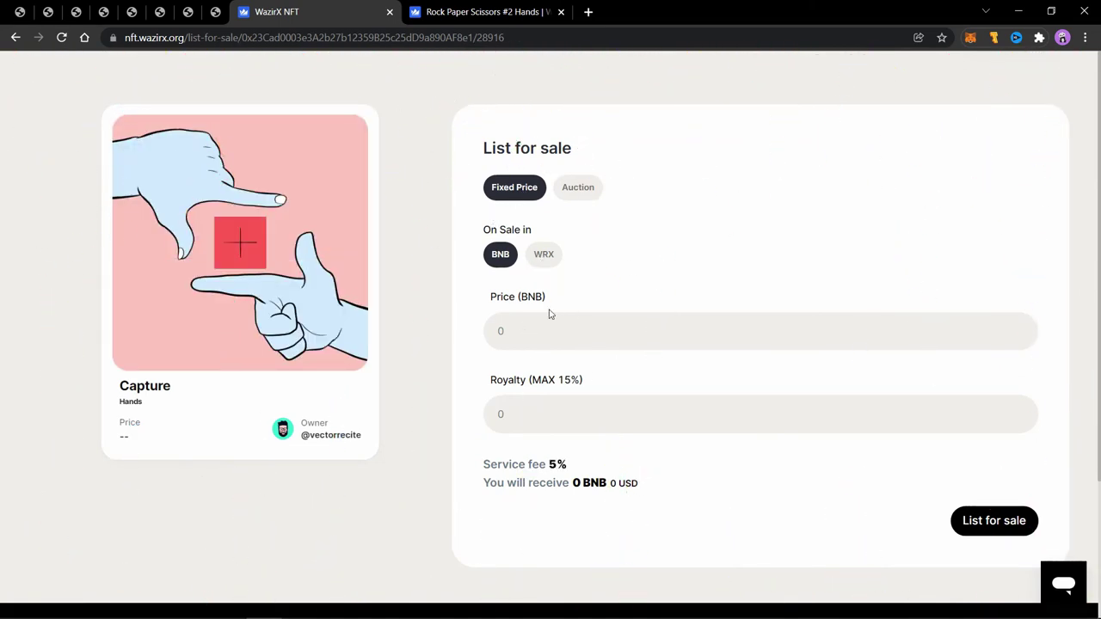
pyautogui.click(555, 254)
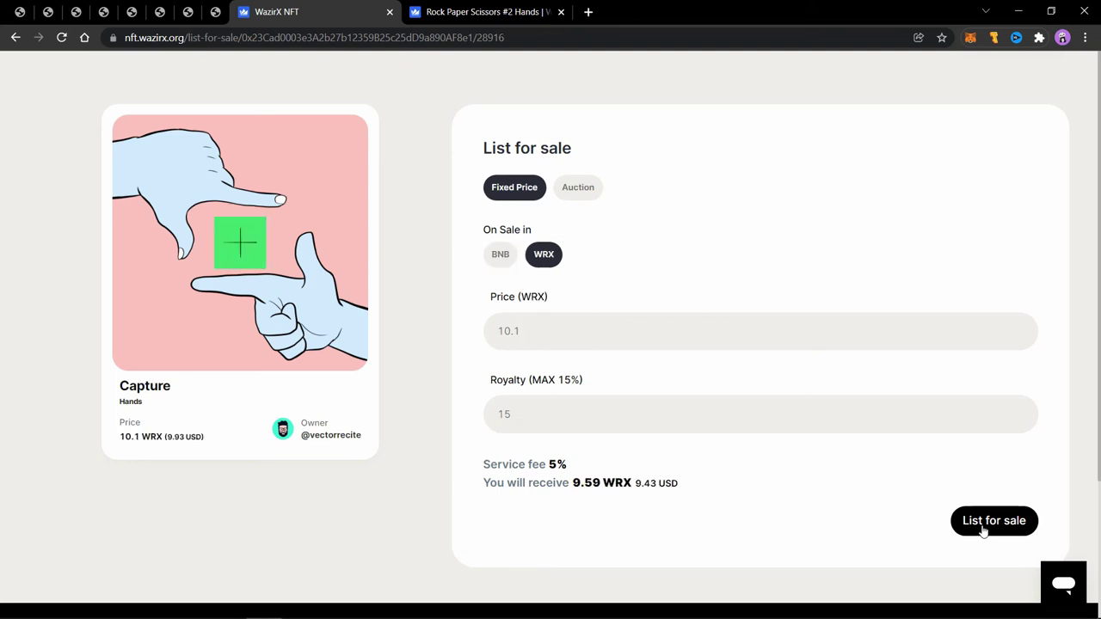
pyautogui.click(981, 528)
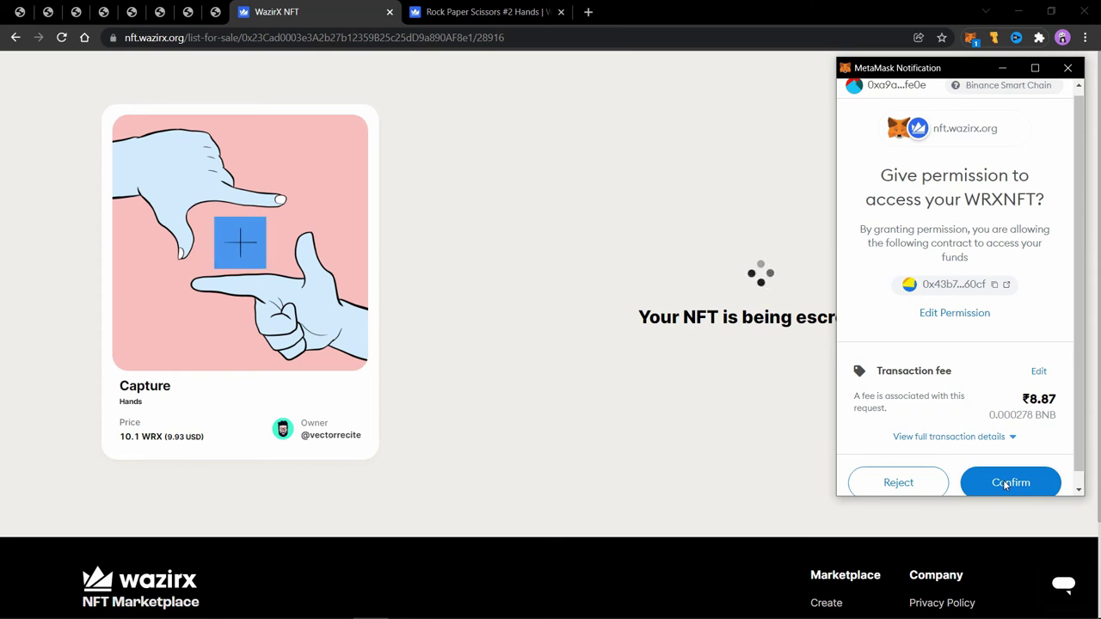
# Grant the WRXNFT access permission in MetaMask and confirm the remaining wallet request for the listing
pyautogui.click(1006, 483)
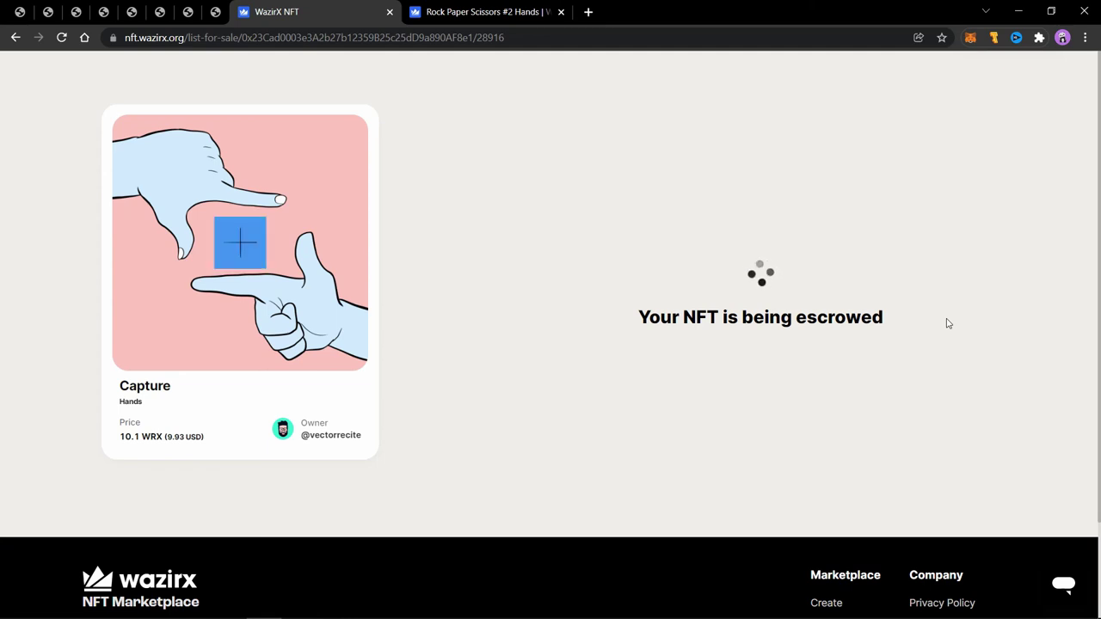
pyautogui.scroll(-2, 946, 319)
pyautogui.click(998, 457)
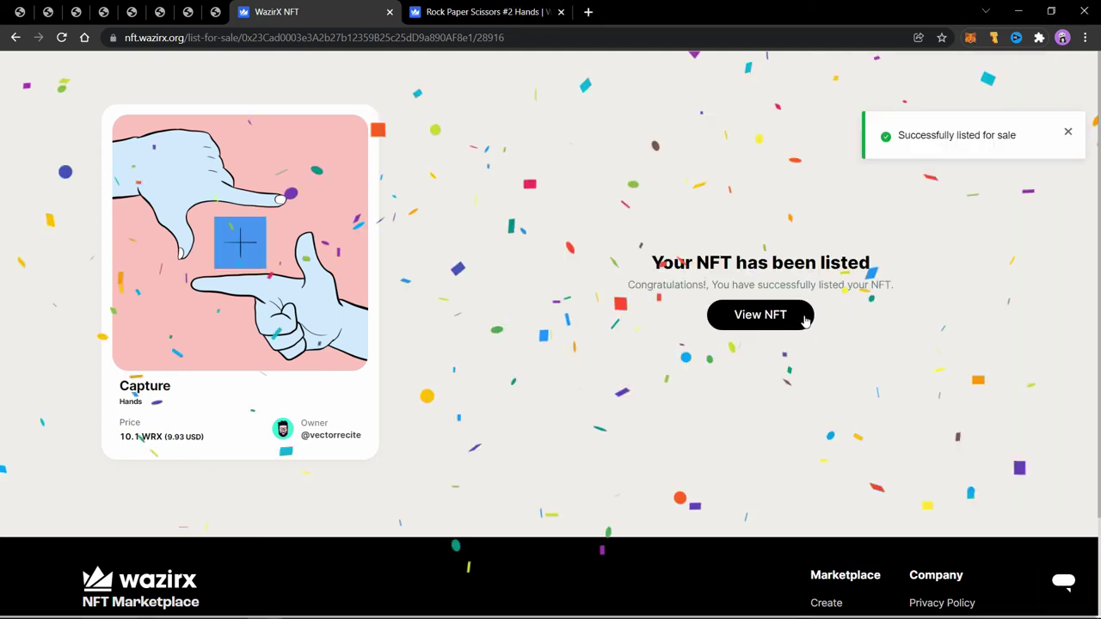
# View the listed Capture NFT and go to its Hands collection to look over the items
pyautogui.click(804, 318)
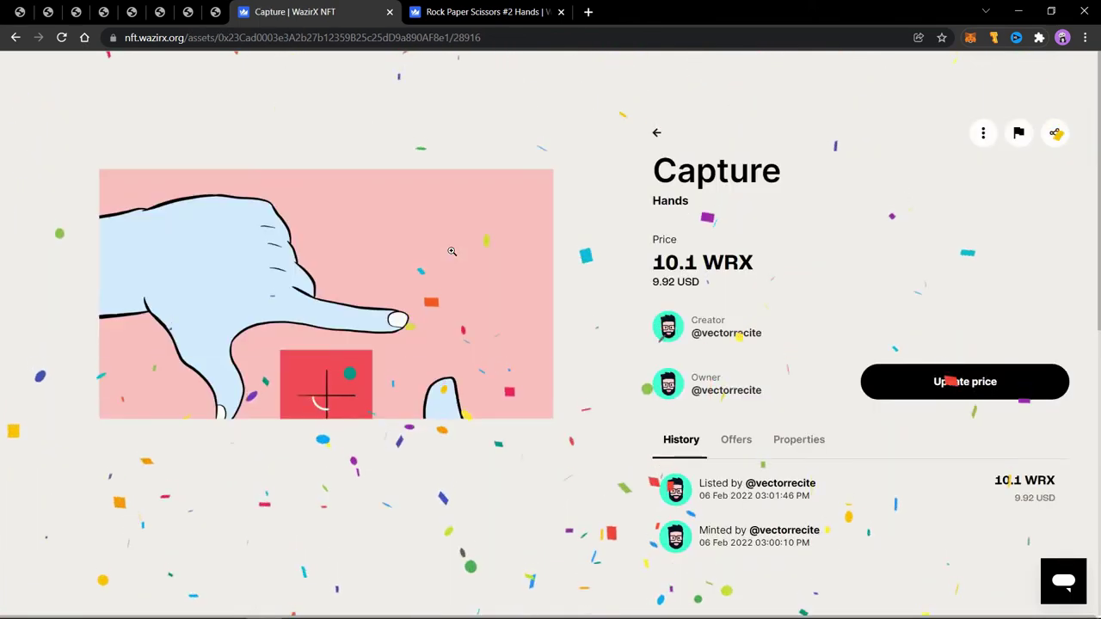
pyautogui.scroll(-2, 452, 250)
pyautogui.scroll(2, 738, 287)
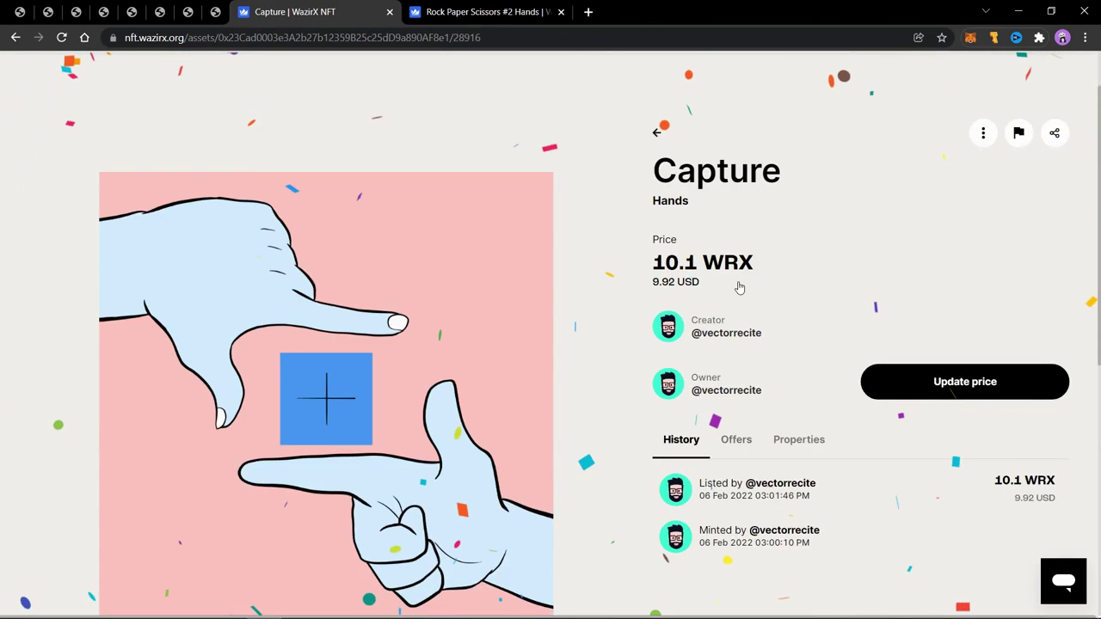
pyautogui.click(669, 200)
pyautogui.scroll(-5, 507, 258)
pyautogui.scroll(2, 573, 261)
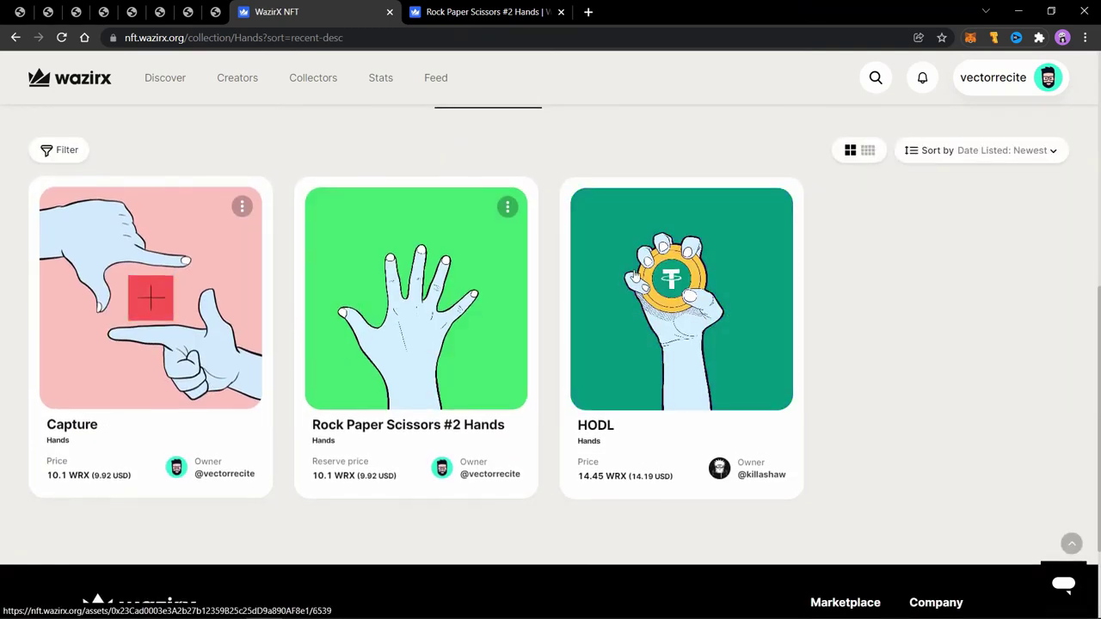
# Examine the properties and trait percentages of the Capture NFT and return to the Hands collection
pyautogui.click(236, 219)
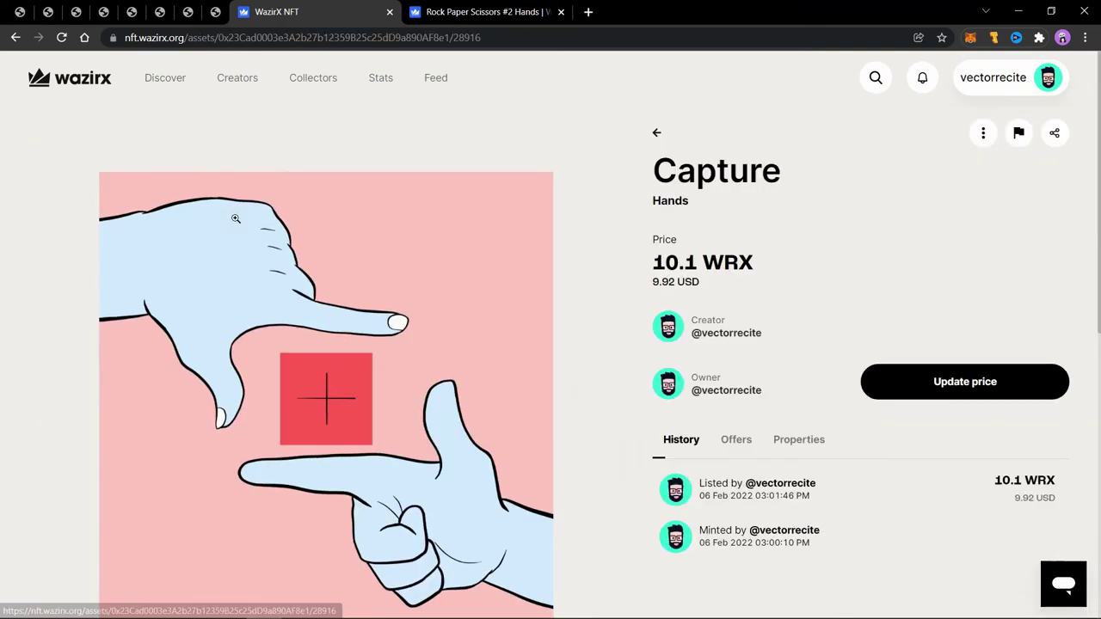
pyautogui.scroll(-2, 515, 361)
pyautogui.click(787, 290)
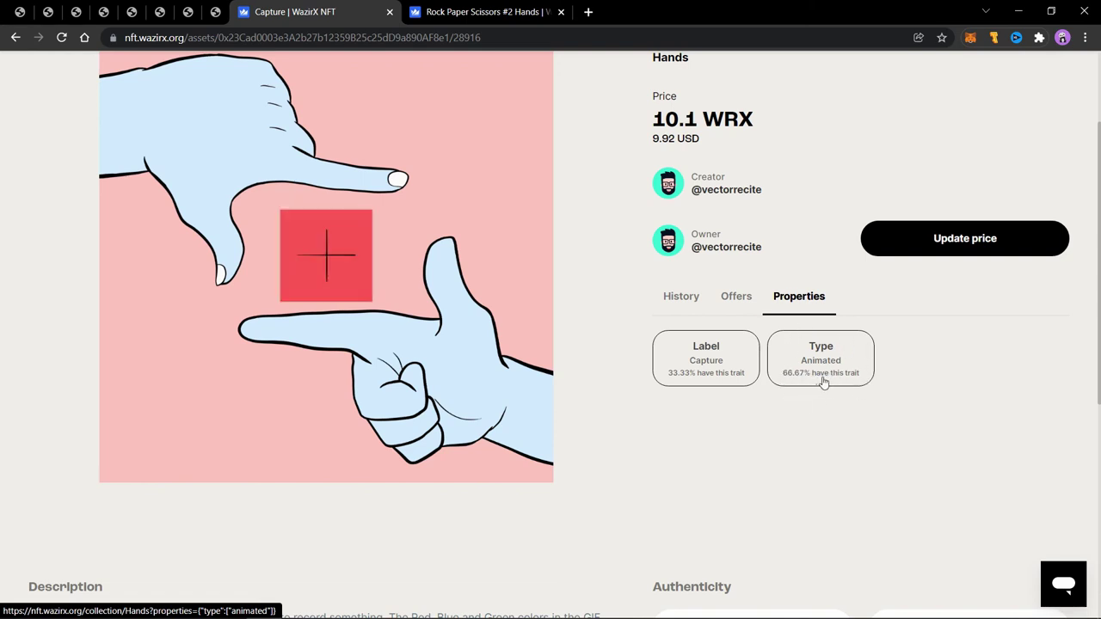
pyautogui.scroll(2, 823, 382)
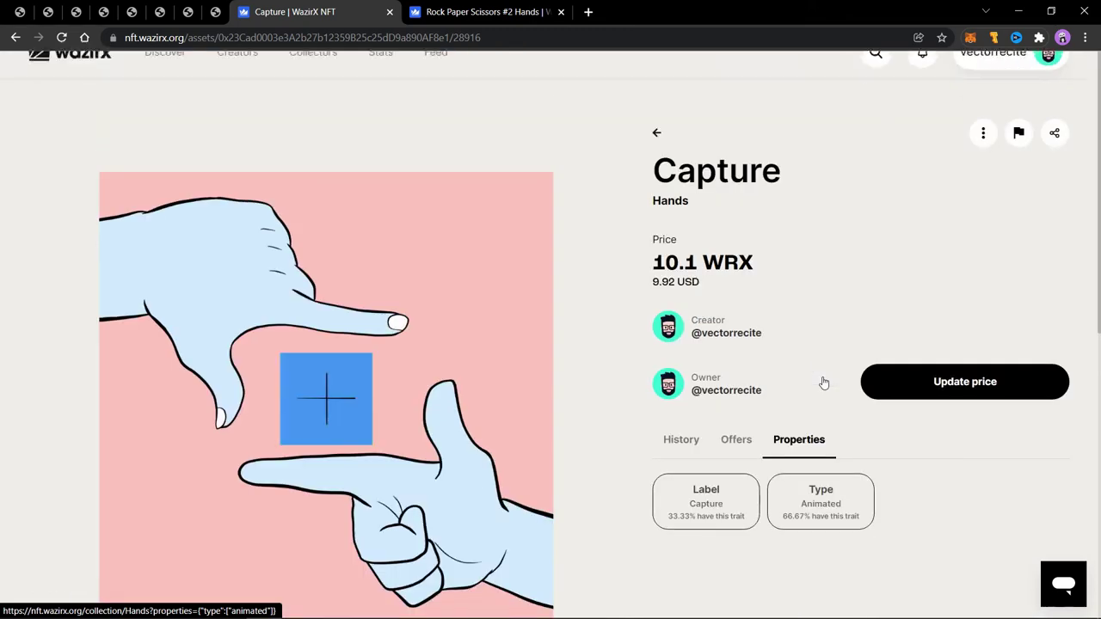
pyautogui.click(656, 135)
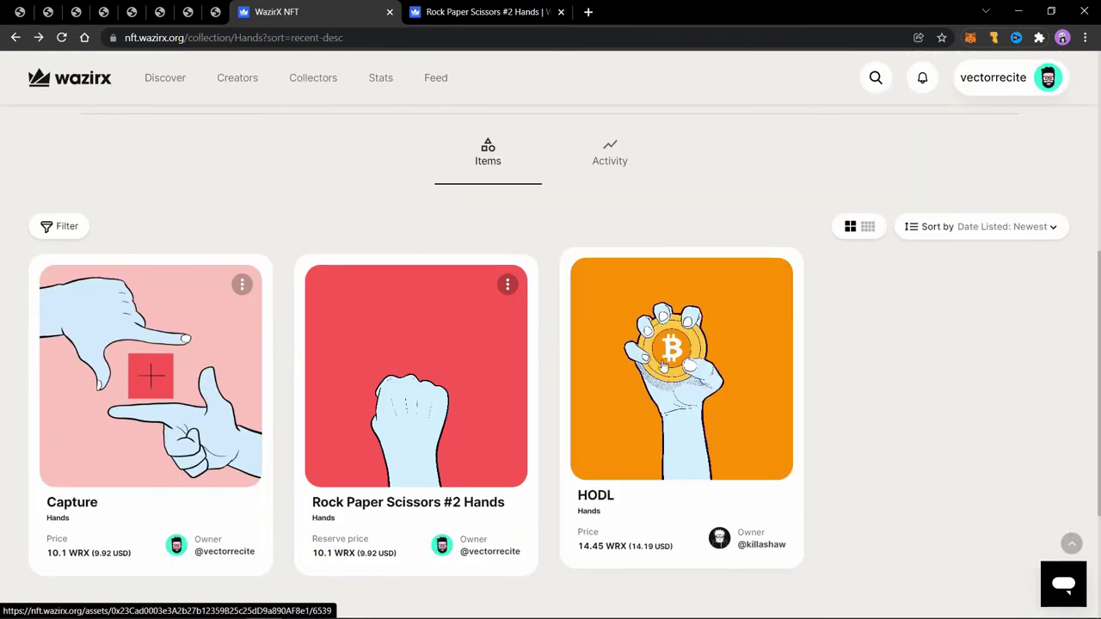
# Examine the properties of the HODL NFT and return to the Hands collection
pyautogui.click(666, 376)
pyautogui.scroll(-2, 654, 344)
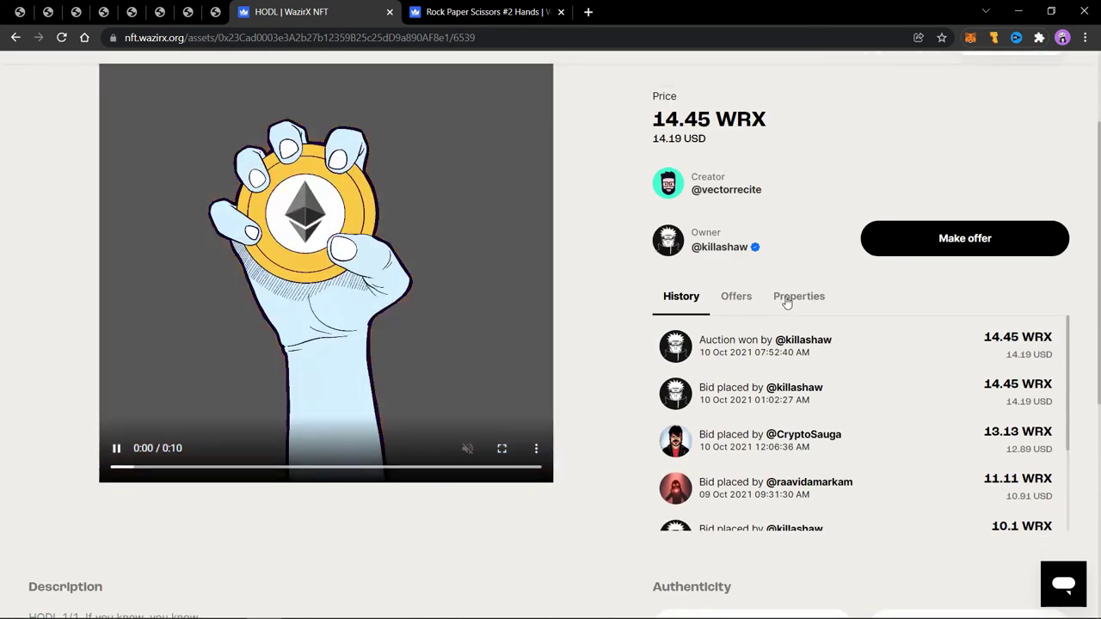
pyautogui.click(786, 297)
pyautogui.scroll(-1, 787, 284)
pyautogui.scroll(2, 756, 337)
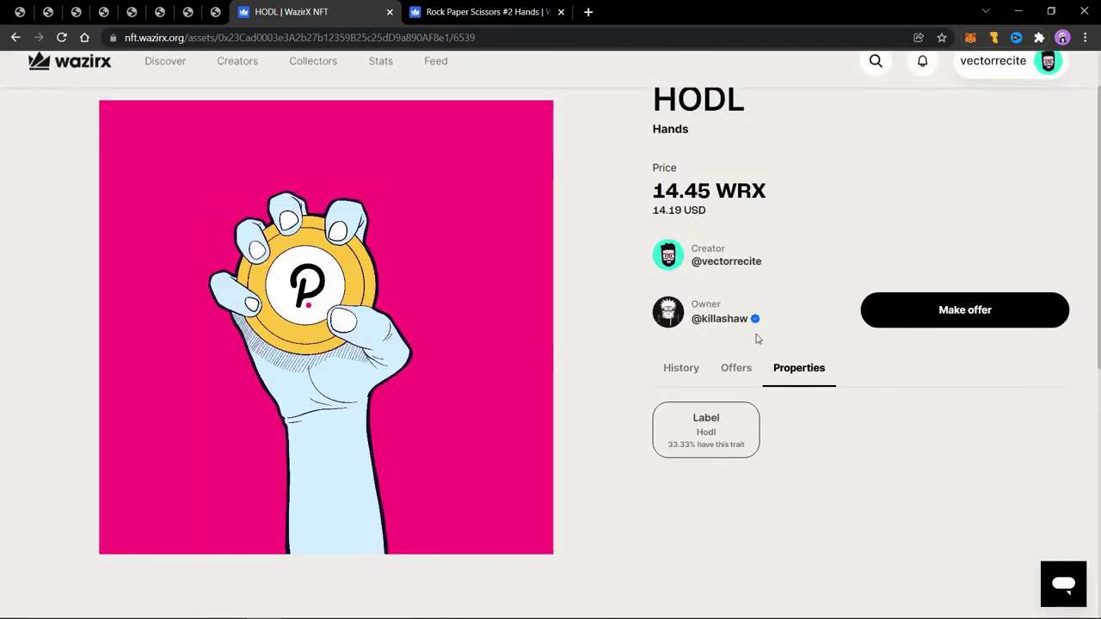
pyautogui.scroll(1, 757, 338)
pyautogui.click(659, 135)
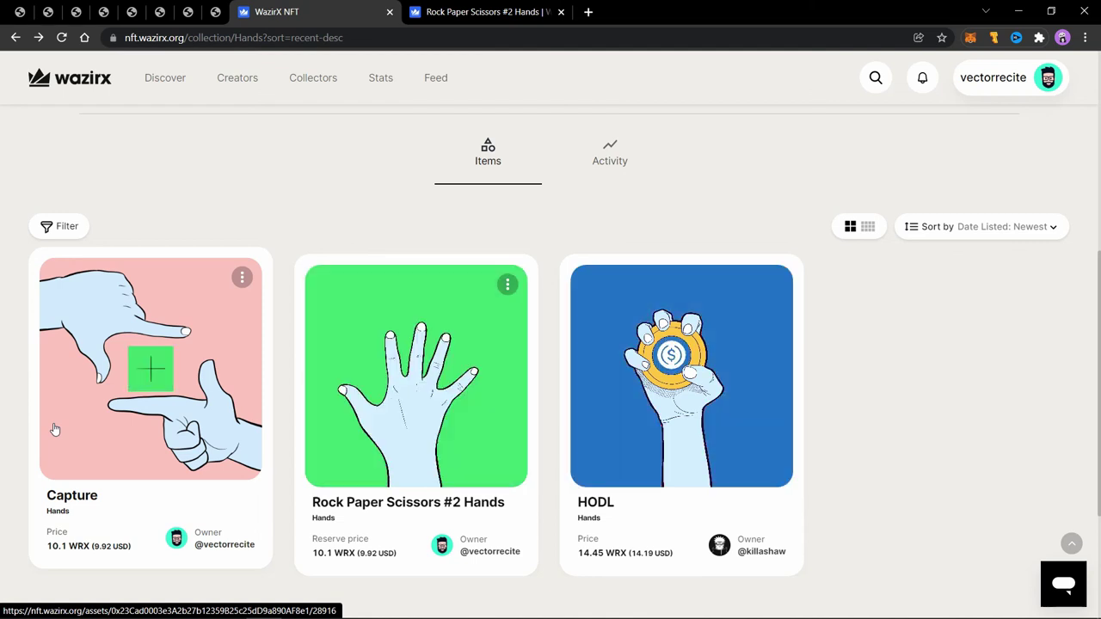
# Look over the Hands collection's items, banner and collection statistics
pyautogui.scroll(-1, 54, 429)
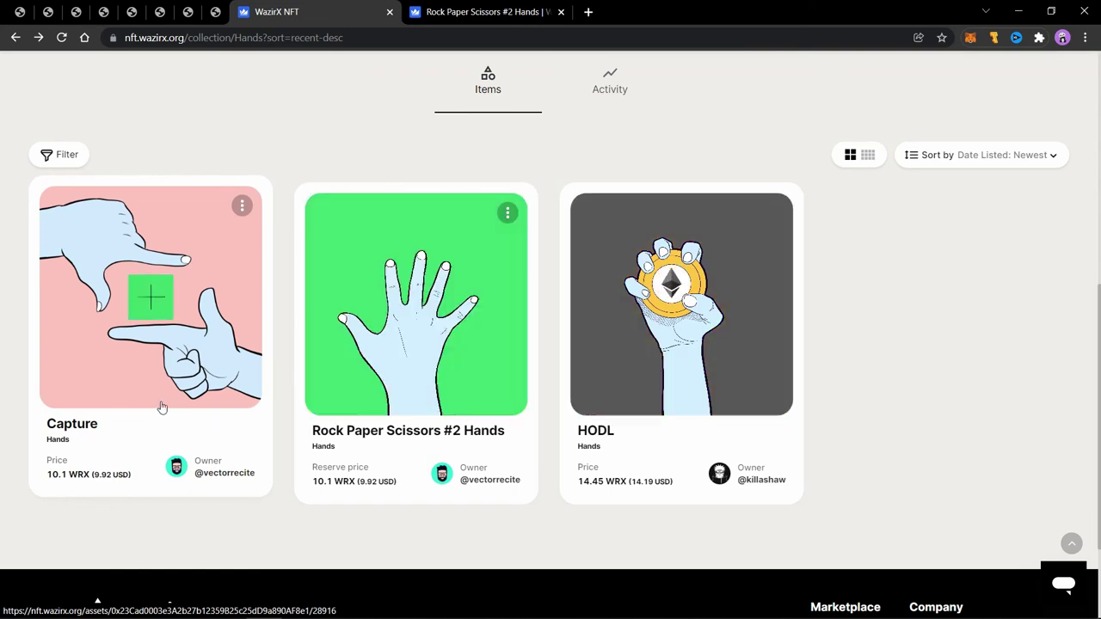
pyautogui.scroll(1, 751, 331)
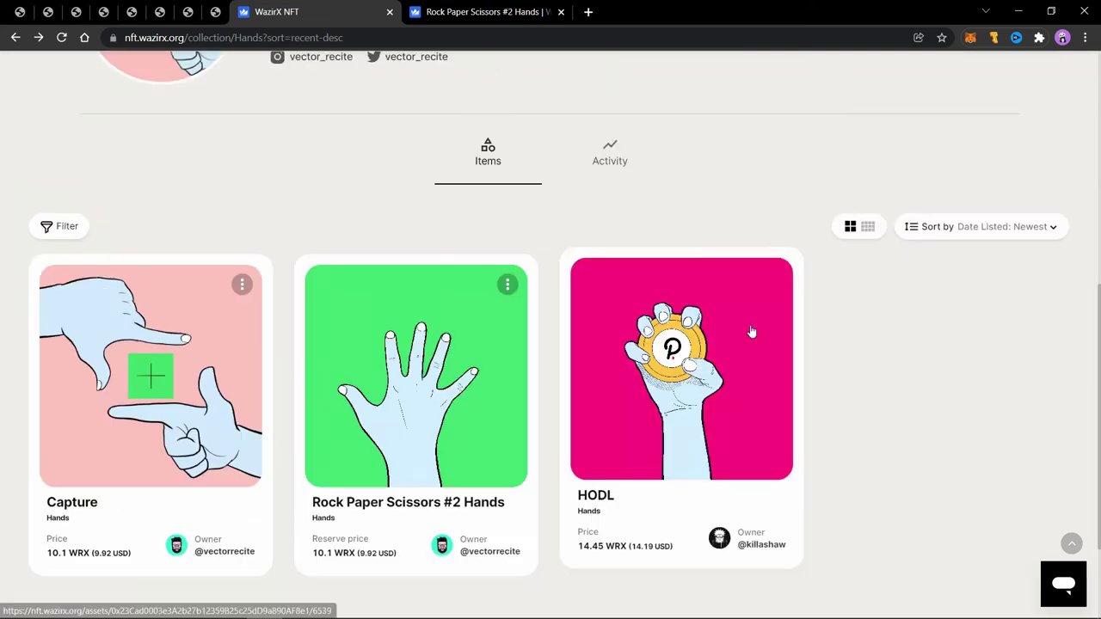
pyautogui.scroll(6, 751, 331)
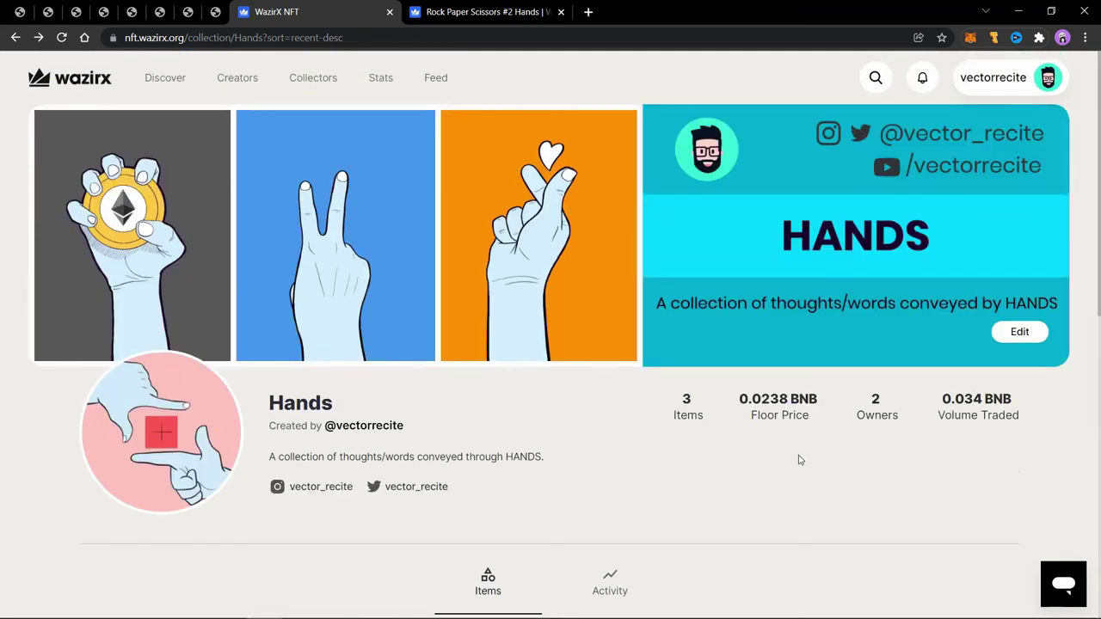